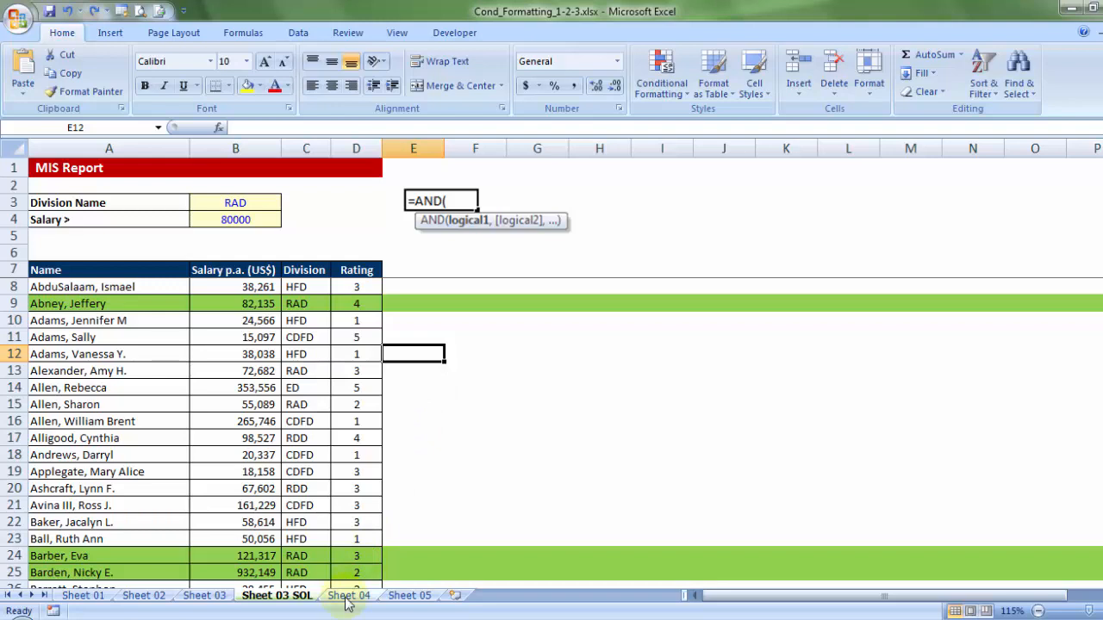
- Open Sheet 04 and look through the rule types for a new conditional formatting rule, without creating one
{"action": "left_click", "coordinate": [348, 595]}
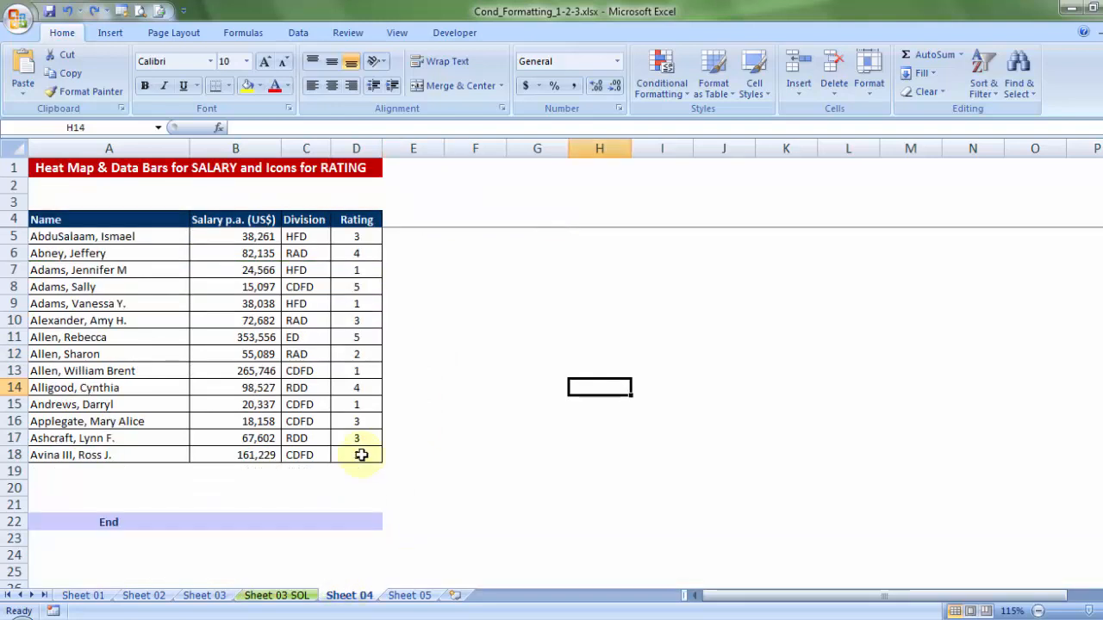
{"action": "left_click", "coordinate": [646, 83]}
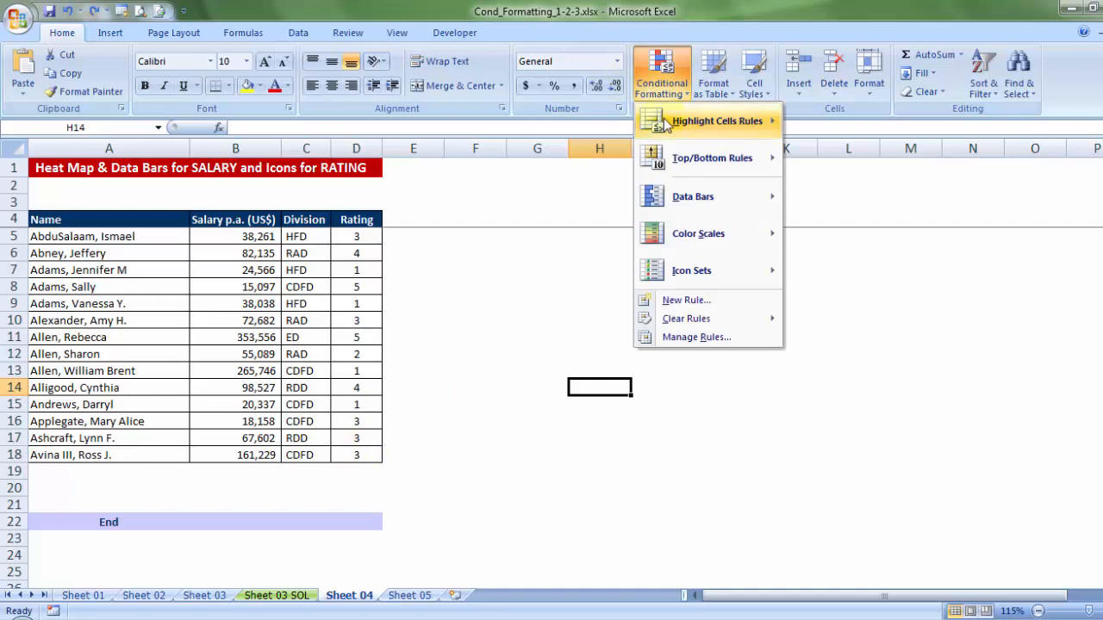
{"action": "left_click", "coordinate": [681, 300]}
{"action": "left_click_drag", "start_coordinate": [591, 226], "coordinate": [163, 148]}
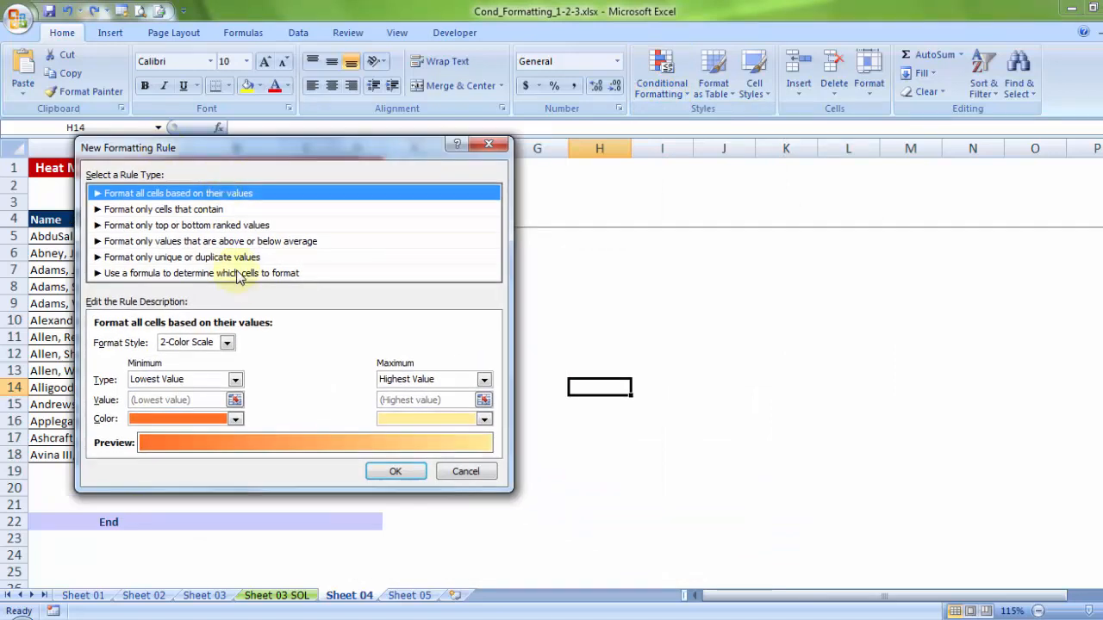
{"action": "left_click", "coordinate": [177, 210]}
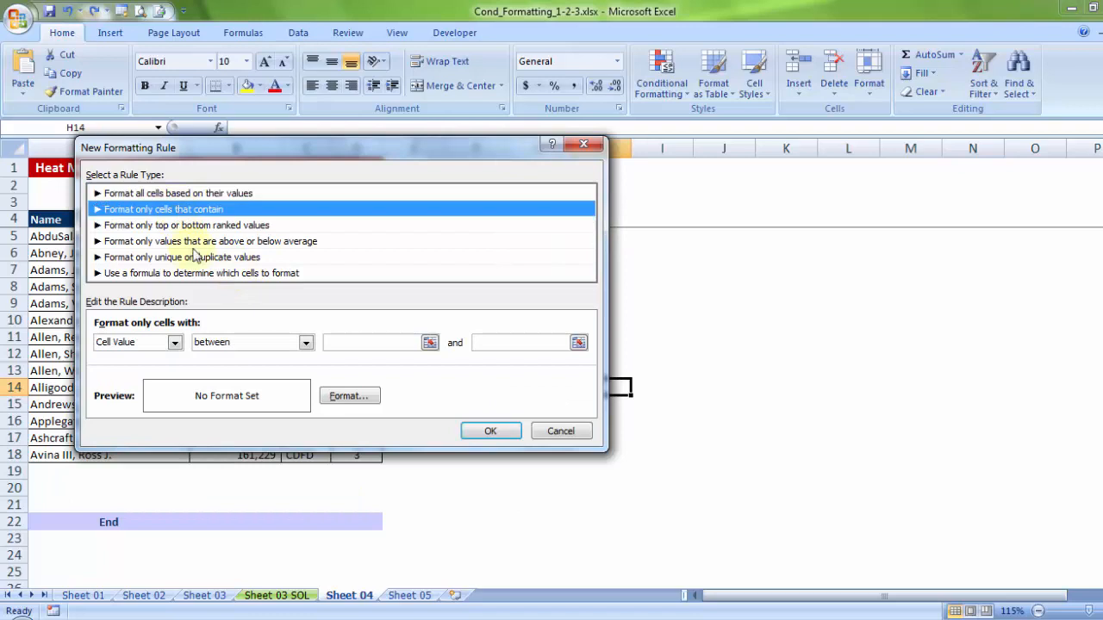
{"action": "left_click", "coordinate": [167, 273]}
{"action": "left_click", "coordinate": [168, 257]}
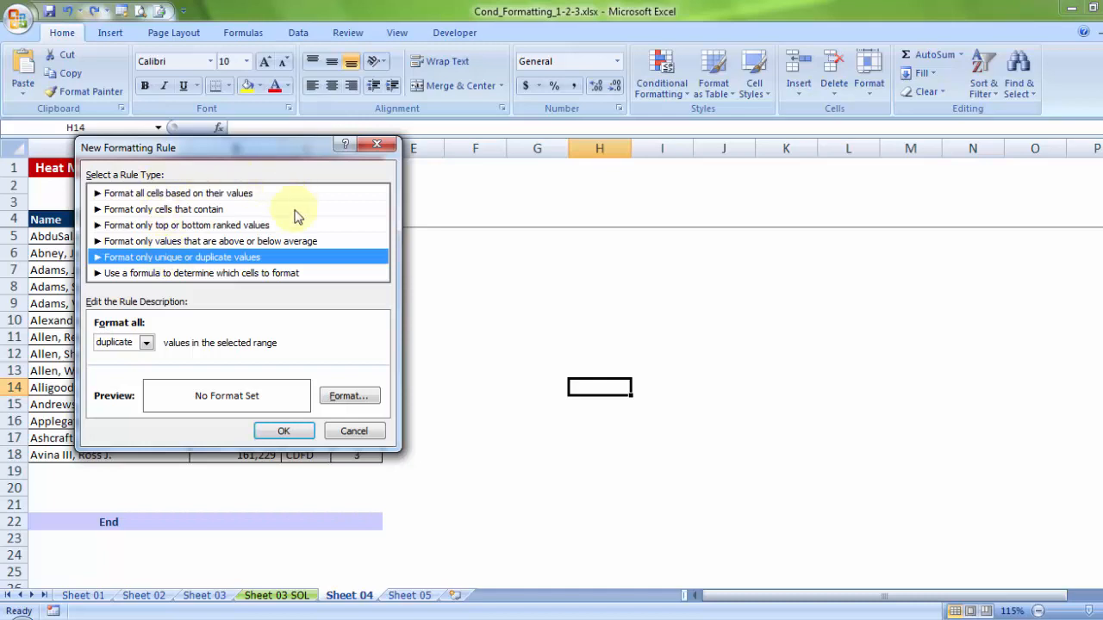
{"action": "left_click", "coordinate": [349, 433]}
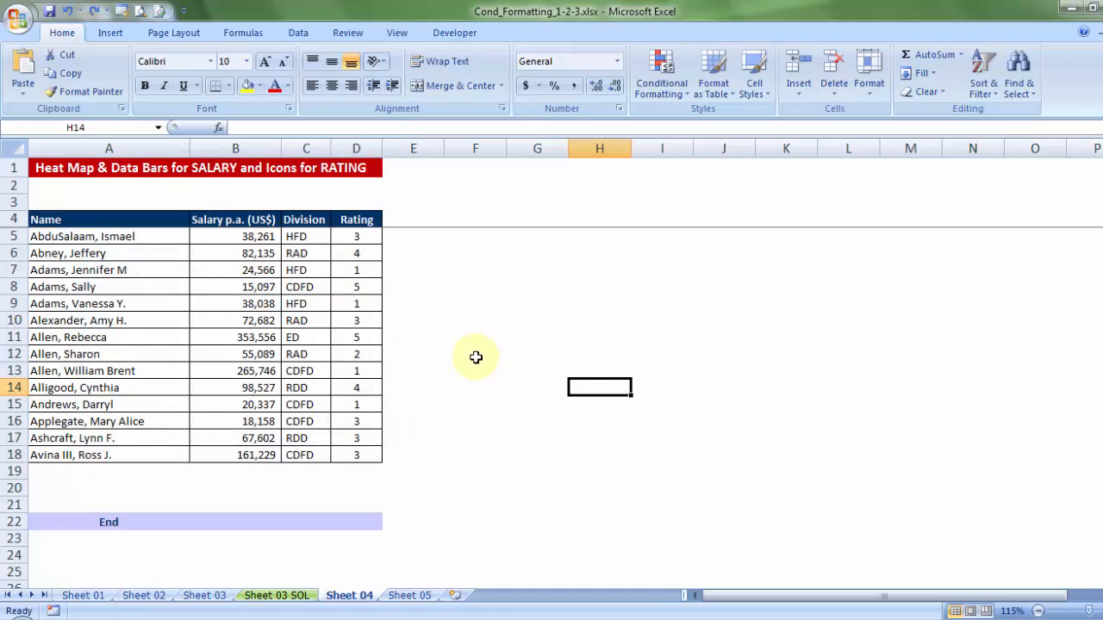
{"action": "left_click", "coordinate": [465, 352]}
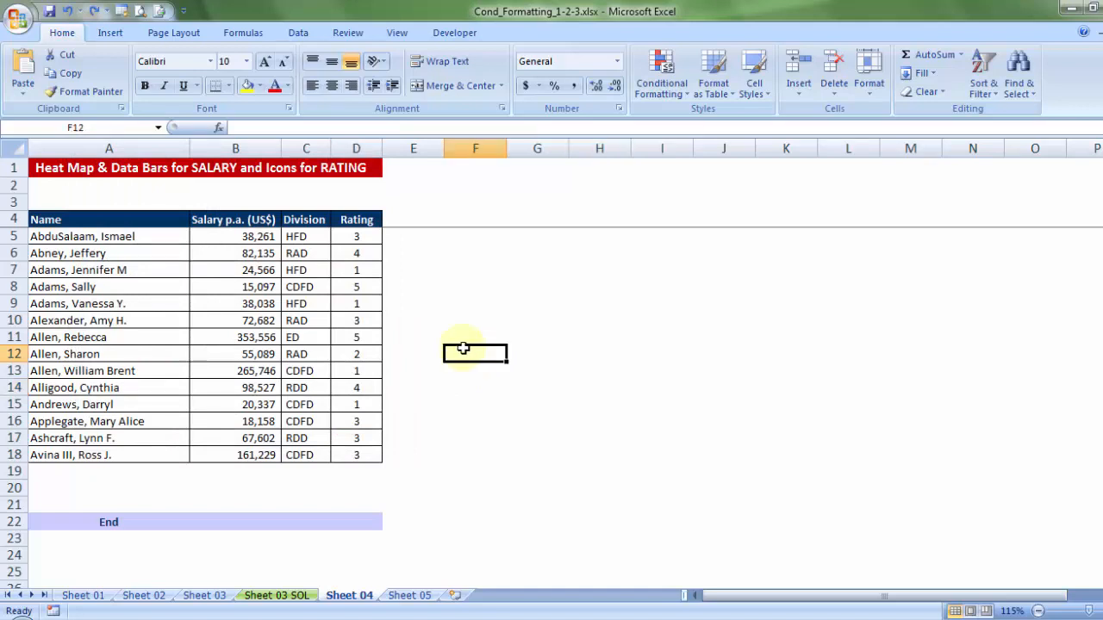
{"action": "left_click_drag", "start_coordinate": [149, 236], "coordinate": [146, 446]}
{"action": "left_click", "coordinate": [258, 238]}
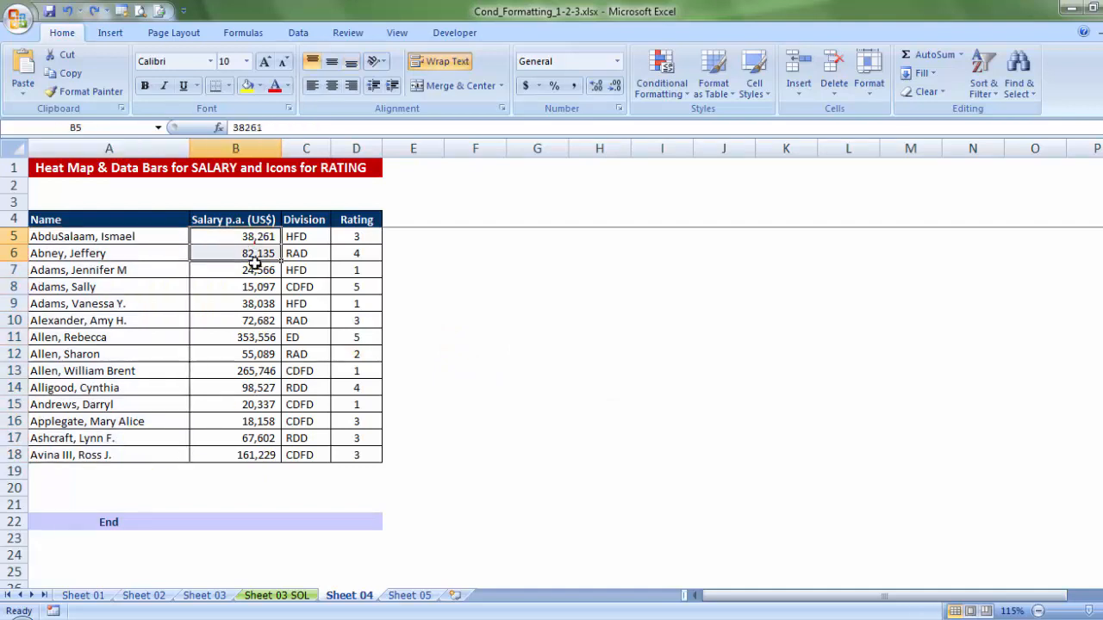
{"action": "key", "text": "ctrl+shift+Down"}
{"action": "left_click_drag", "start_coordinate": [356, 235], "coordinate": [345, 459]}
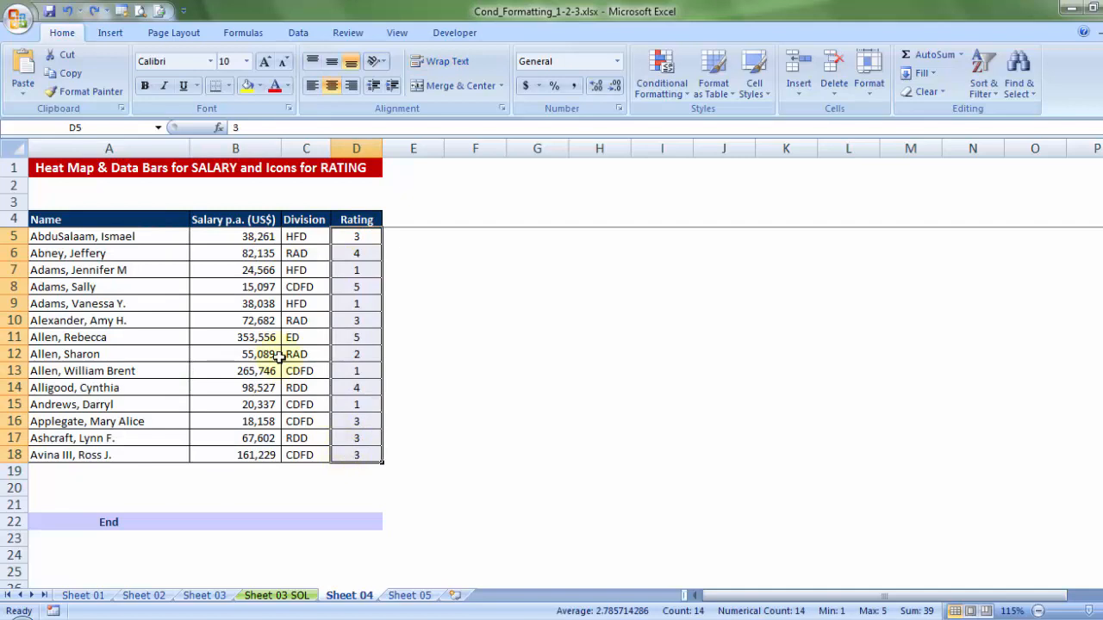
- Apply red data bars to the Salary values in B5:B18
{"action": "left_click_drag", "start_coordinate": [227, 235], "coordinate": [227, 453]}
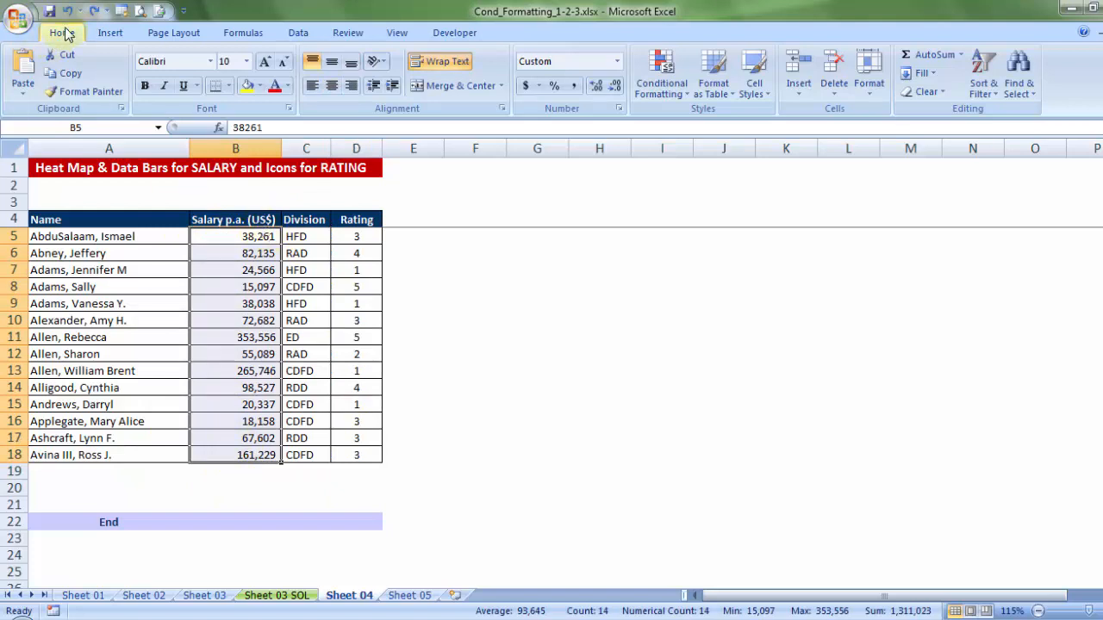
{"action": "left_click", "coordinate": [658, 92]}
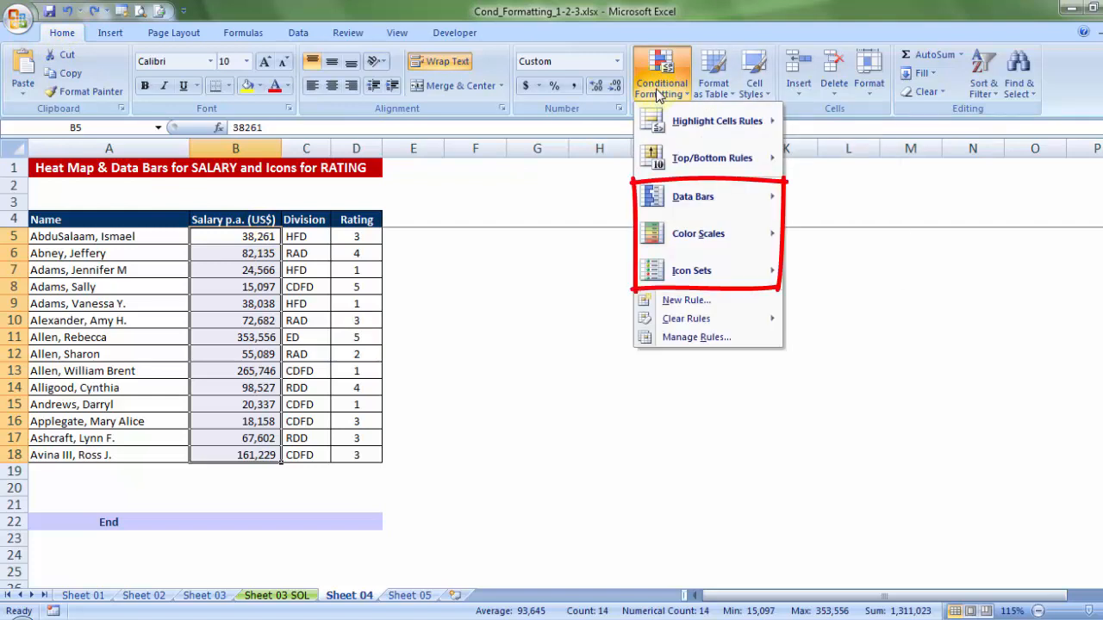
{"action": "mouse_move", "coordinate": [665, 209]}
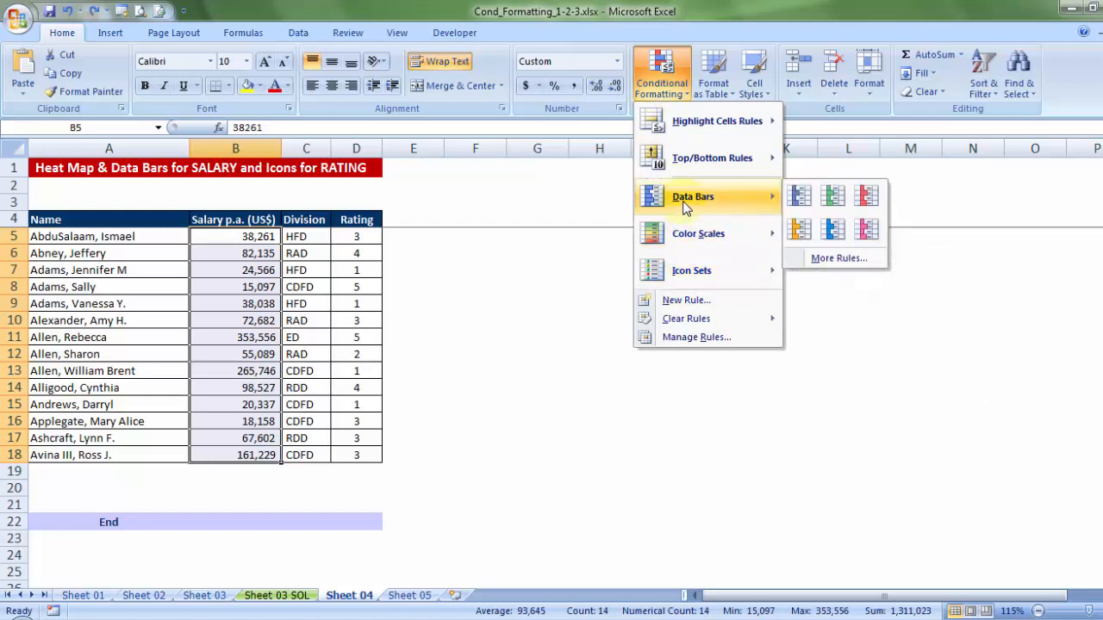
{"action": "left_click", "coordinate": [857, 207]}
{"action": "left_click", "coordinate": [400, 371]}
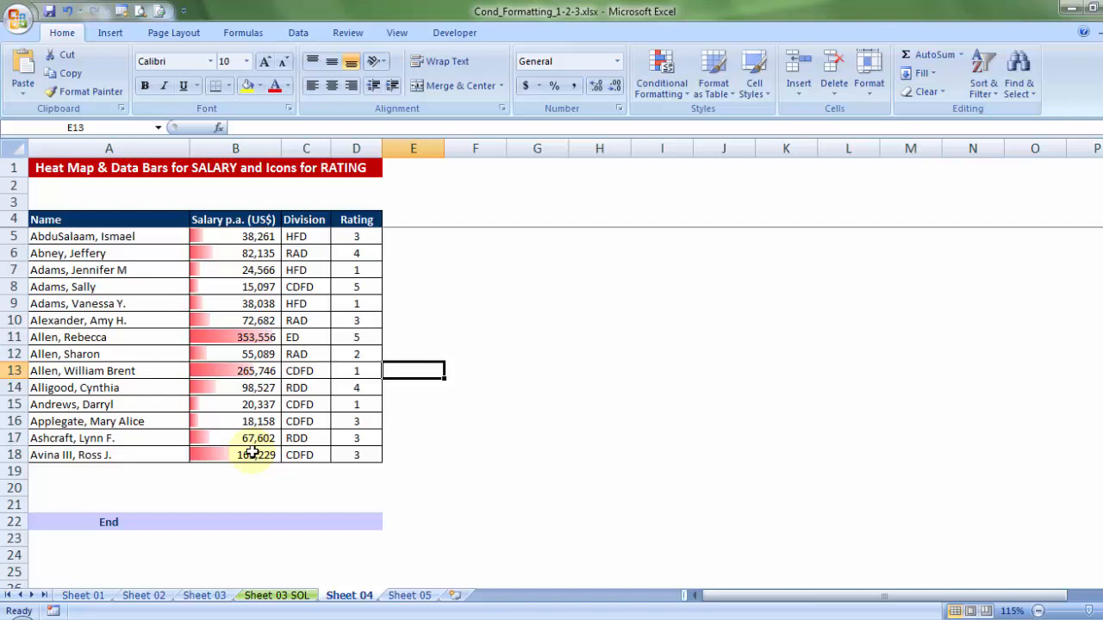
- Clear the conditional formatting rules from the entire sheet
{"action": "left_click_drag", "start_coordinate": [261, 444], "coordinate": [250, 236]}
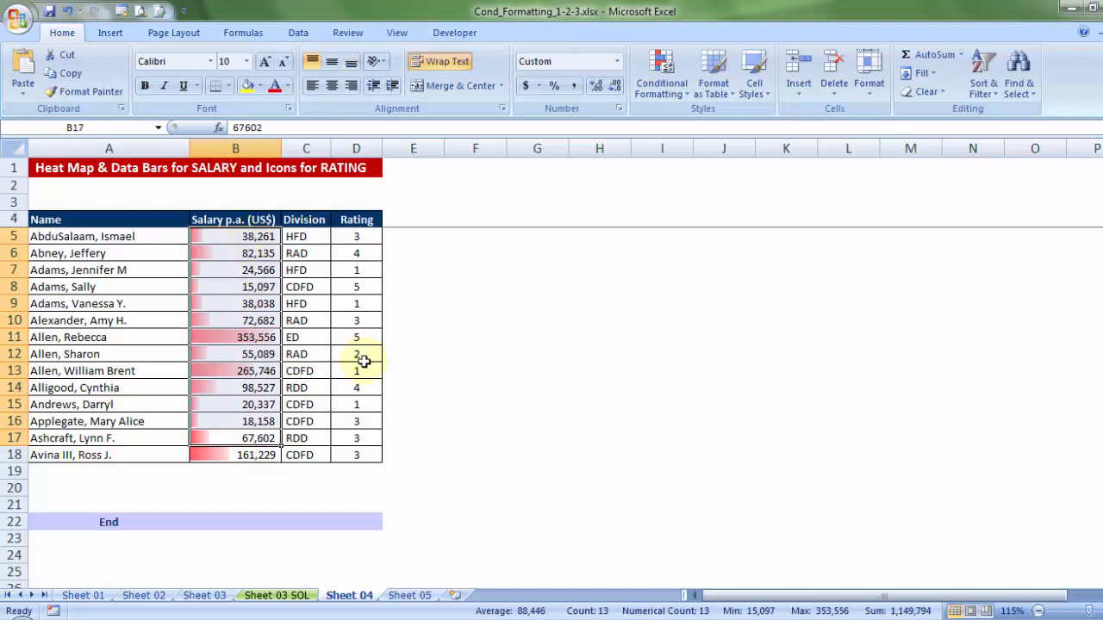
{"action": "left_click", "coordinate": [336, 306]}
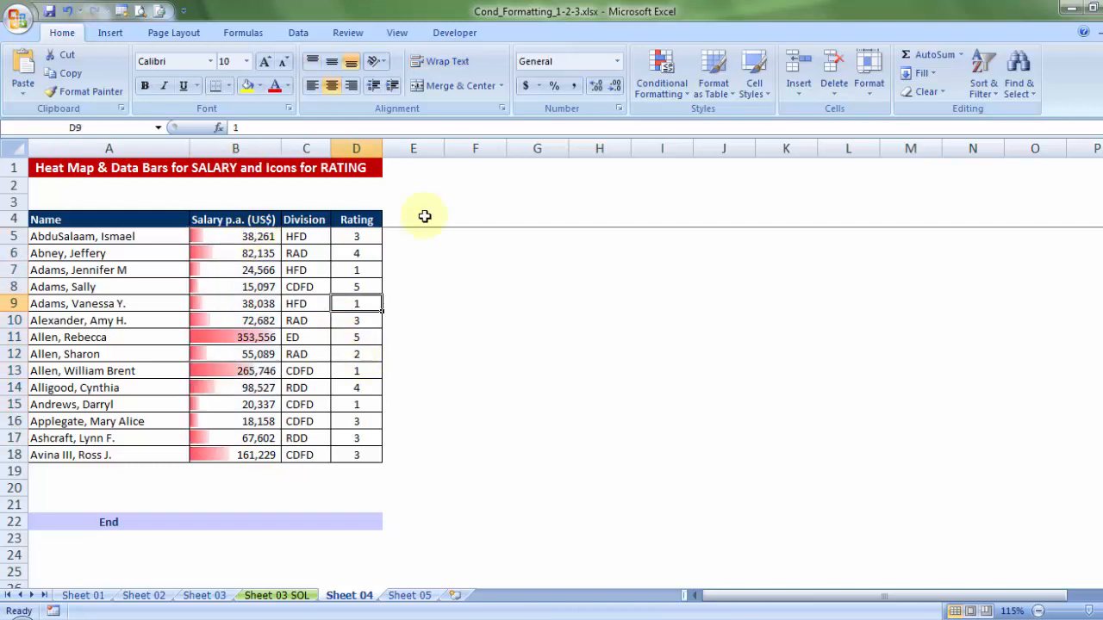
{"action": "left_click", "coordinate": [661, 86]}
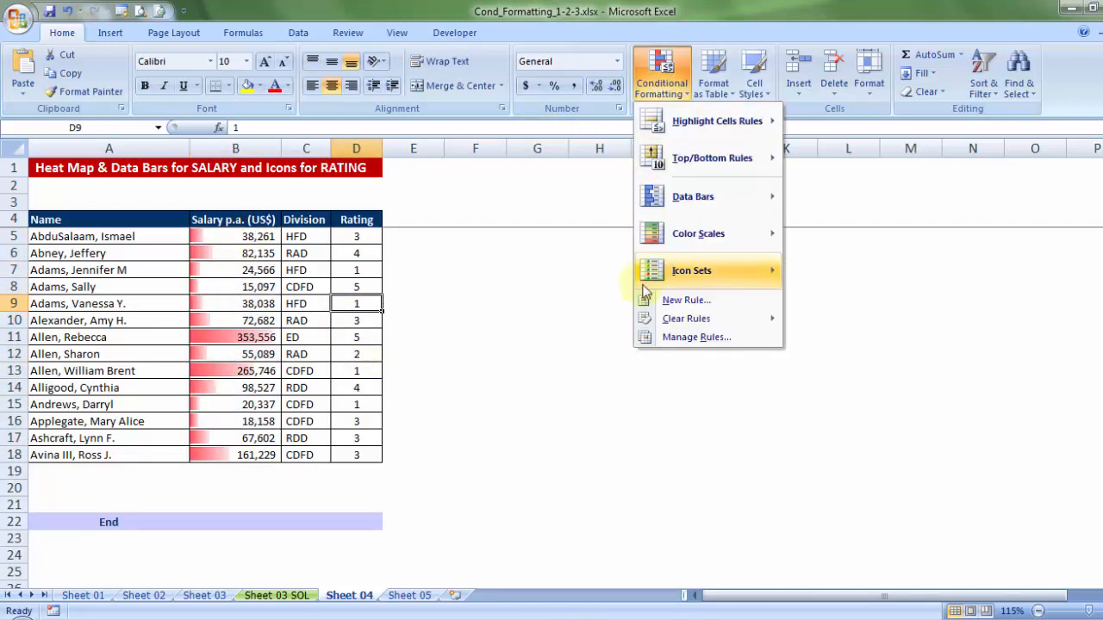
{"action": "left_click", "coordinate": [808, 338]}
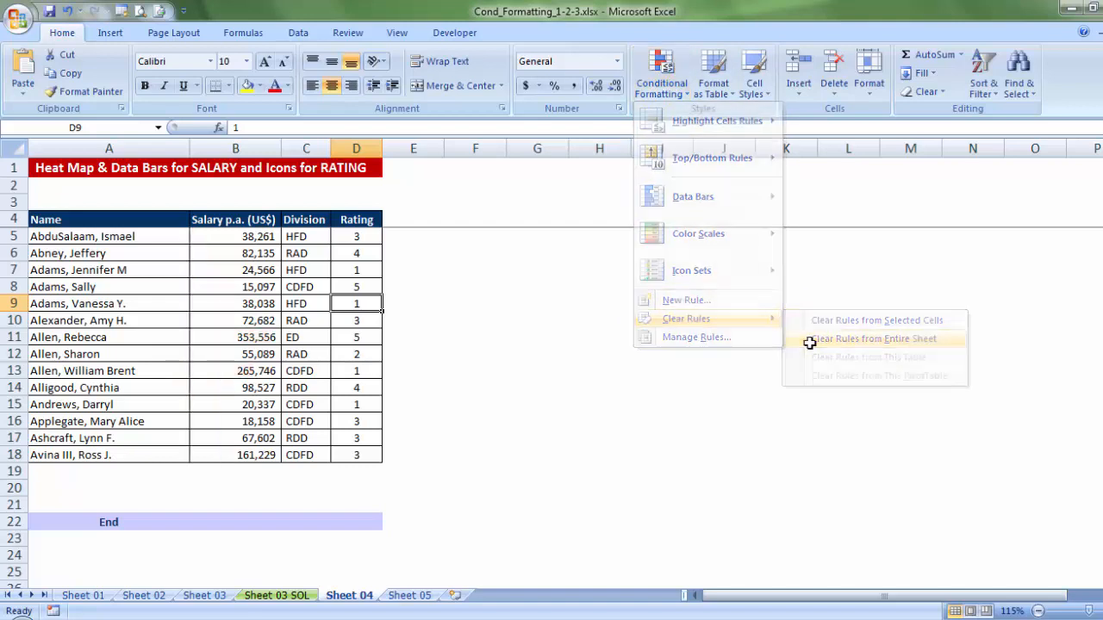
- Try a red-yellow color scale on the Salary values in B5:B18 and undo it
{"action": "left_click_drag", "start_coordinate": [249, 236], "coordinate": [245, 455]}
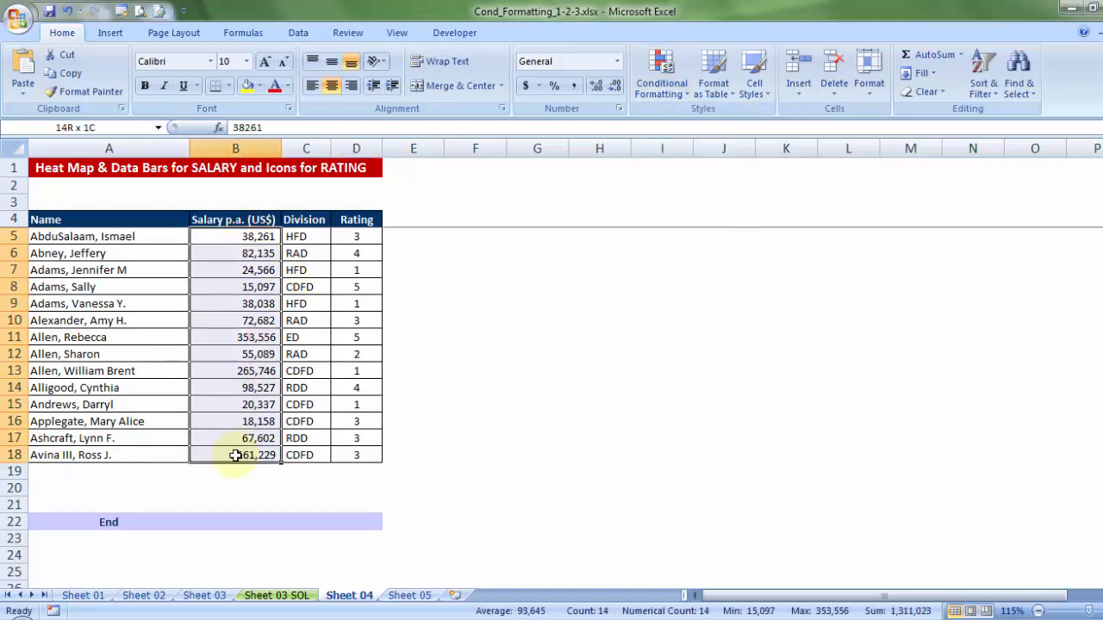
{"action": "left_click", "coordinate": [661, 86]}
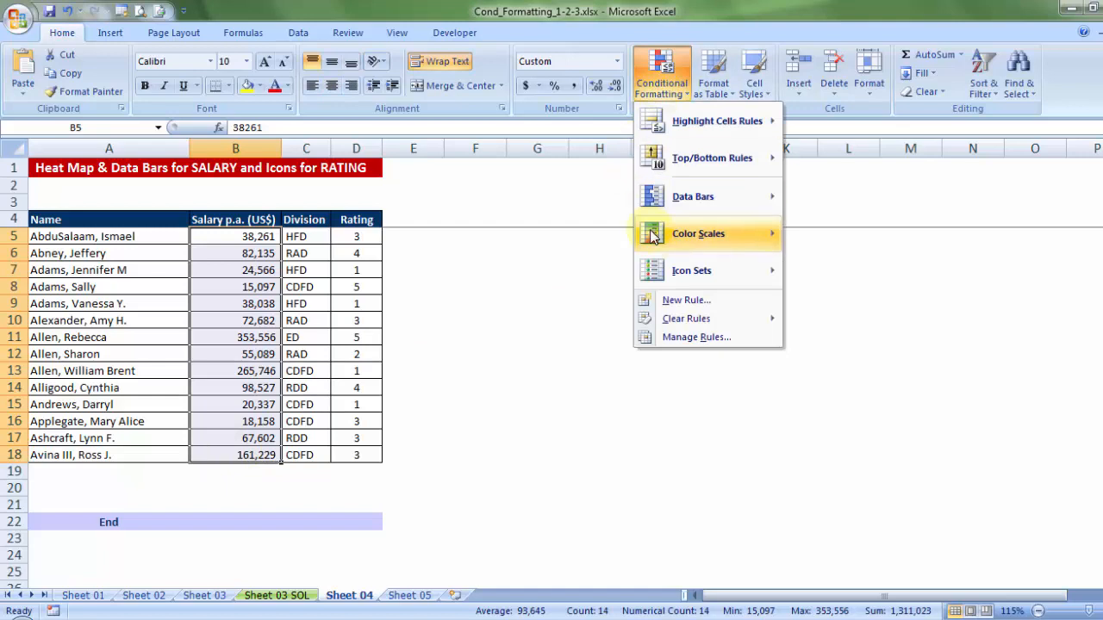
{"action": "mouse_move", "coordinate": [651, 238]}
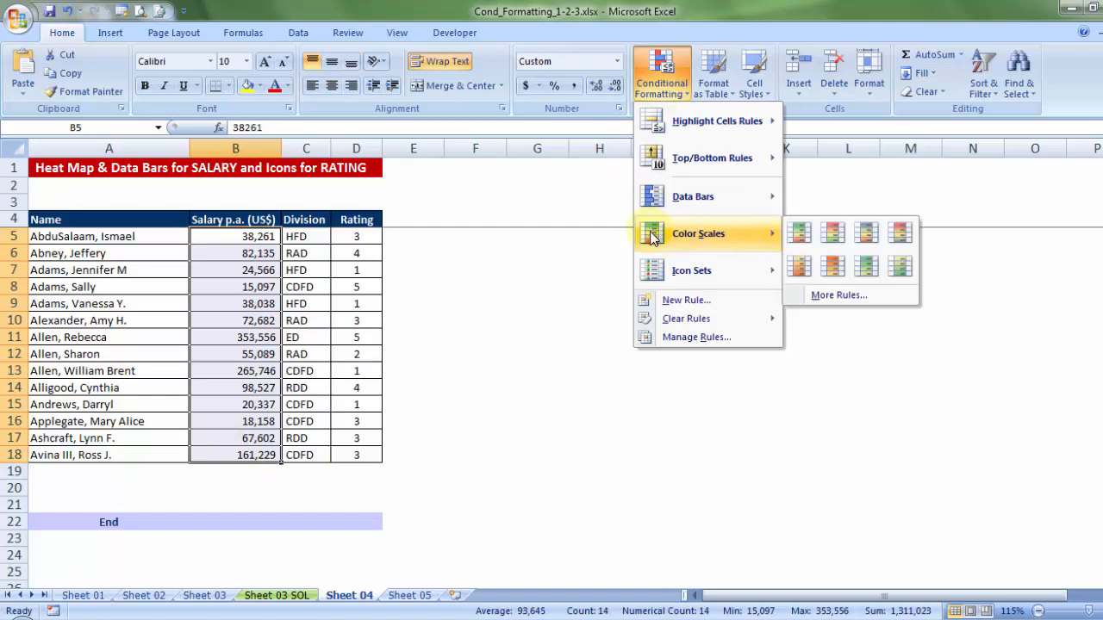
{"action": "left_click", "coordinate": [828, 268]}
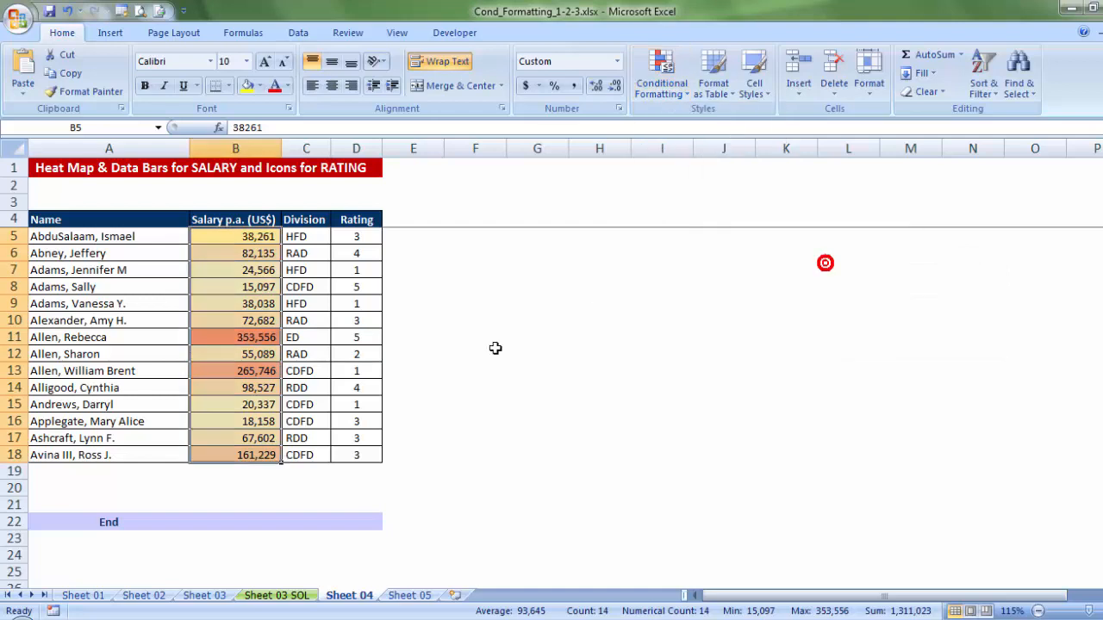
{"action": "left_click", "coordinate": [474, 353]}
{"action": "left_click", "coordinate": [249, 338]}
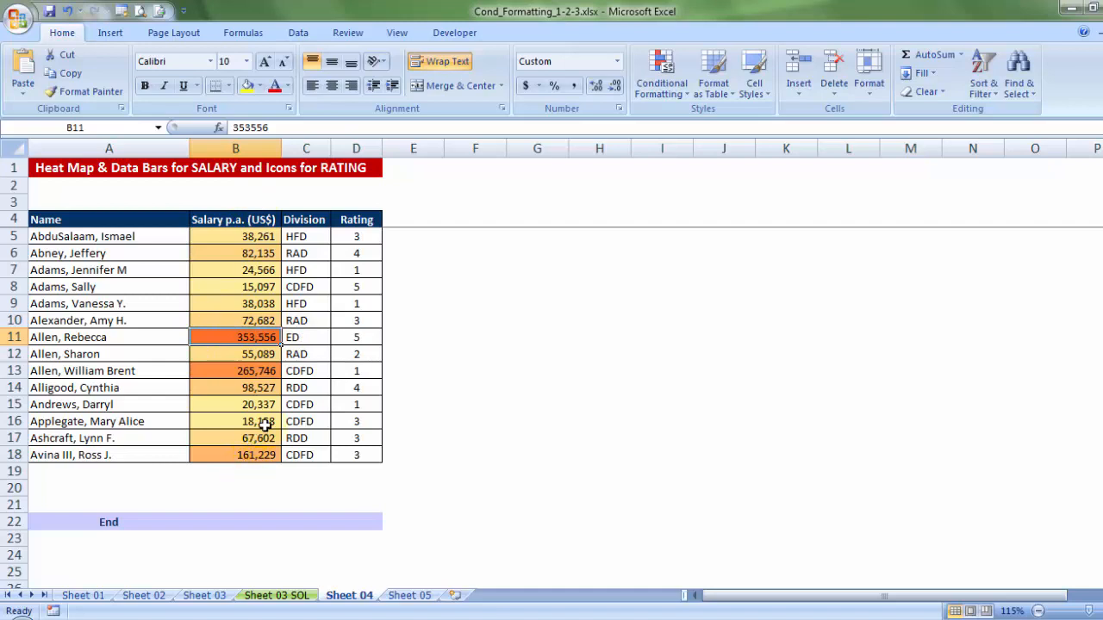
{"action": "left_click", "coordinate": [519, 352]}
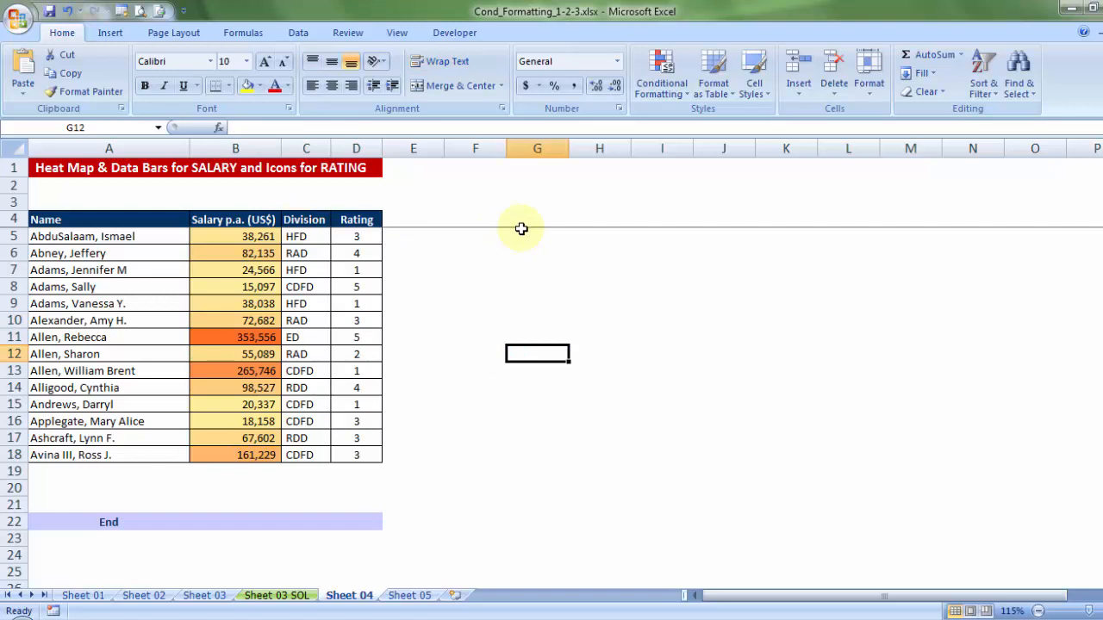
{"action": "key", "text": "ctrl+z"}
- Preview the available icon sets on the Salary values in B5:B18, without applying one
{"action": "left_click_drag", "start_coordinate": [224, 239], "coordinate": [226, 438]}
{"action": "left_click", "coordinate": [662, 76]}
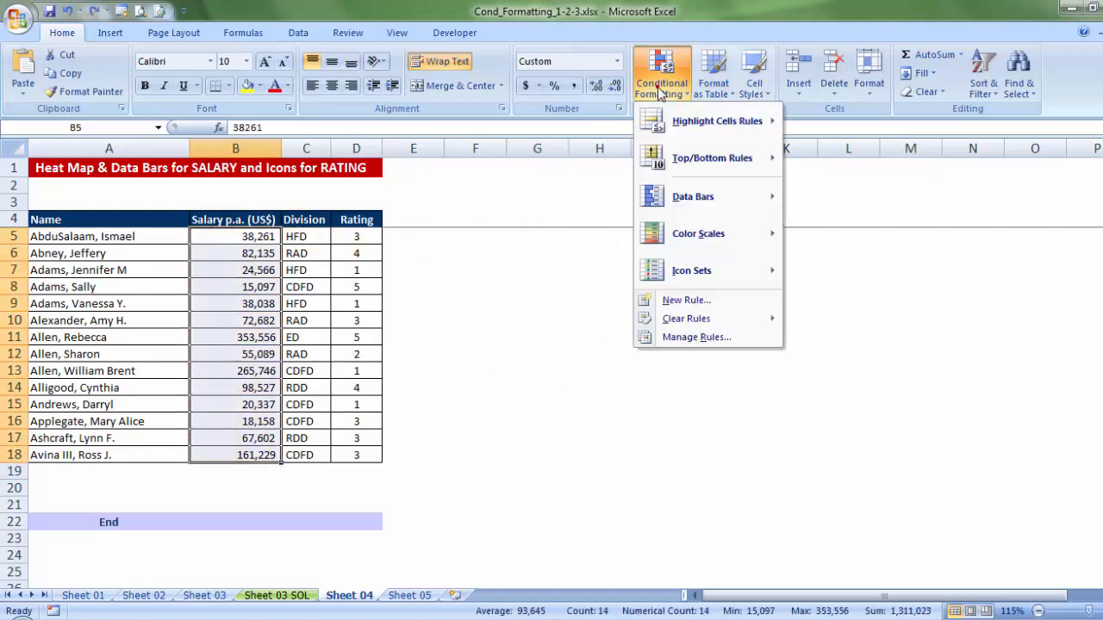
{"action": "mouse_move", "coordinate": [674, 272]}
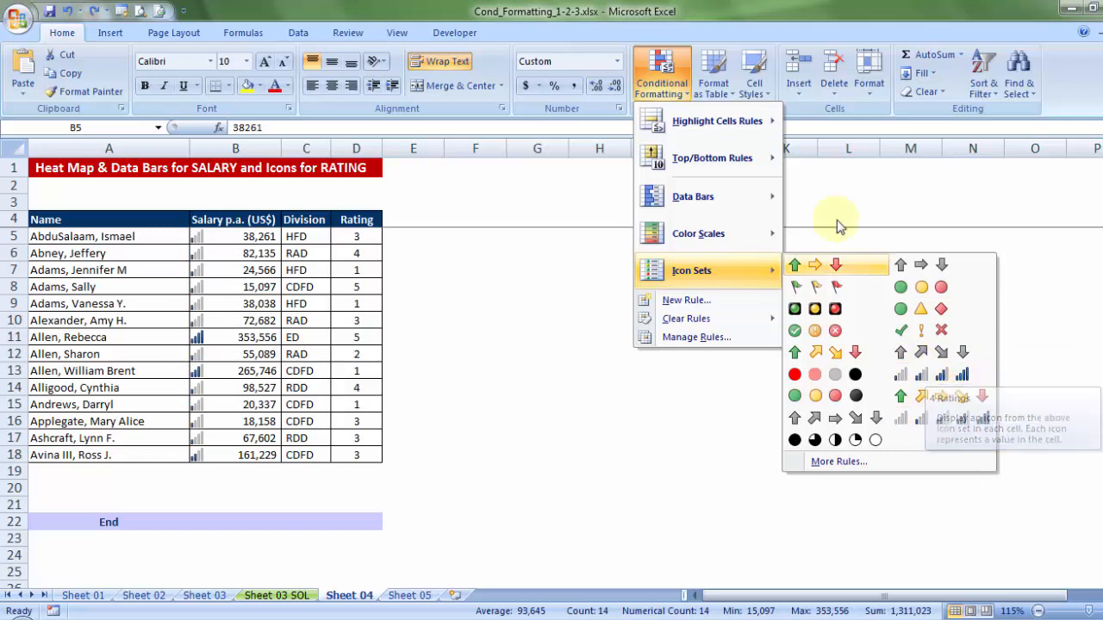
- Start a new formatting rule for the Salary values and examine the 3-Color Scale, Data Bar and Icon Sets format styles
{"action": "left_click", "coordinate": [692, 301]}
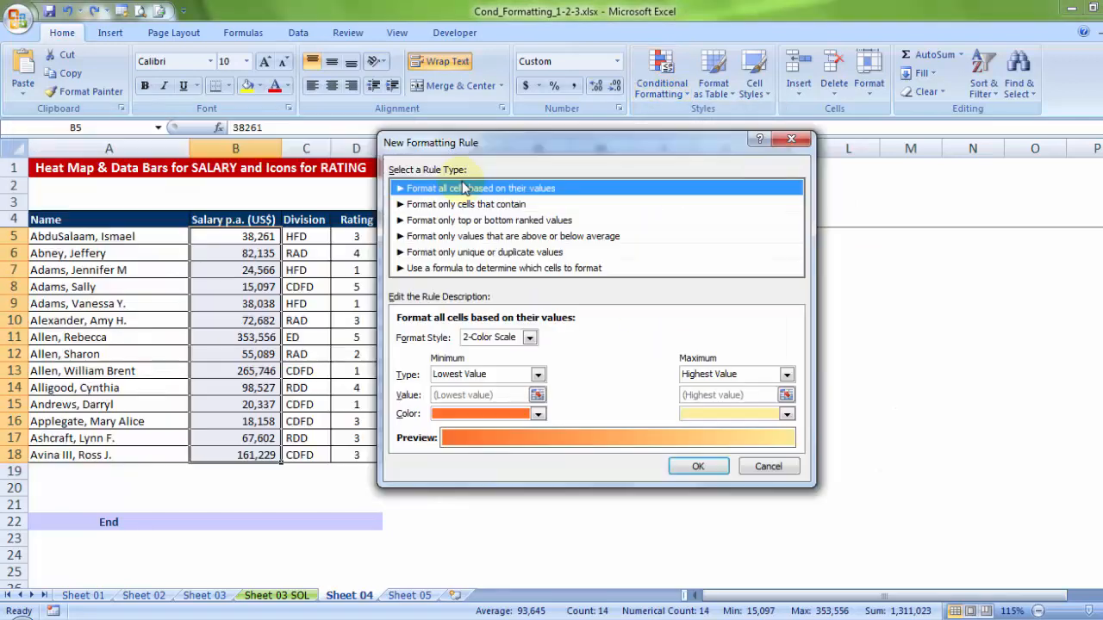
{"action": "left_click", "coordinate": [527, 338]}
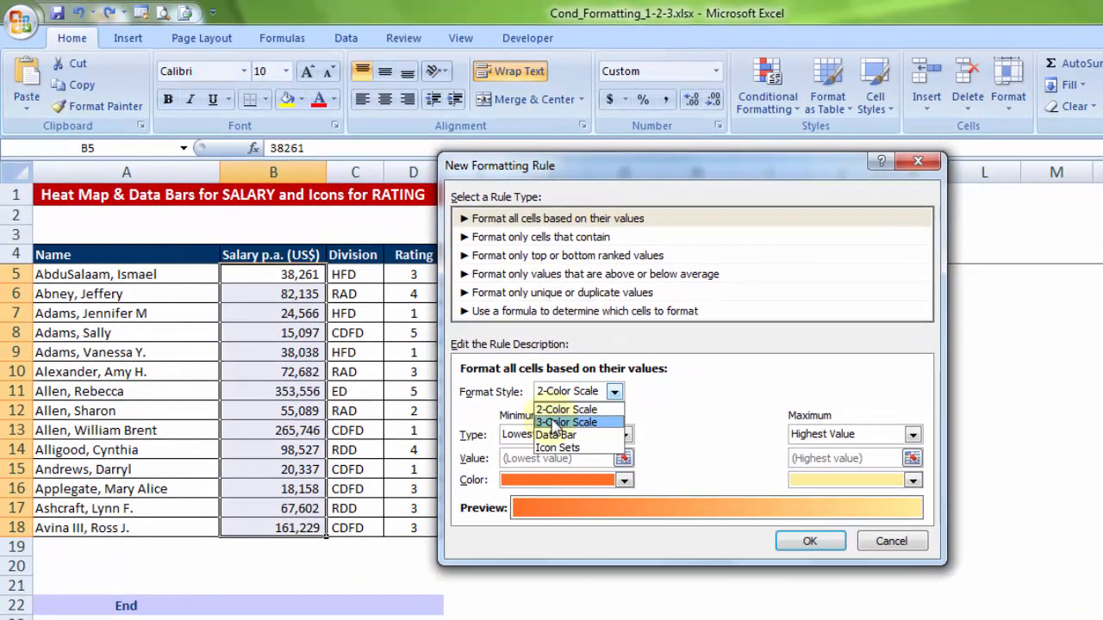
{"action": "left_click", "coordinate": [476, 363]}
{"action": "left_click", "coordinate": [573, 391]}
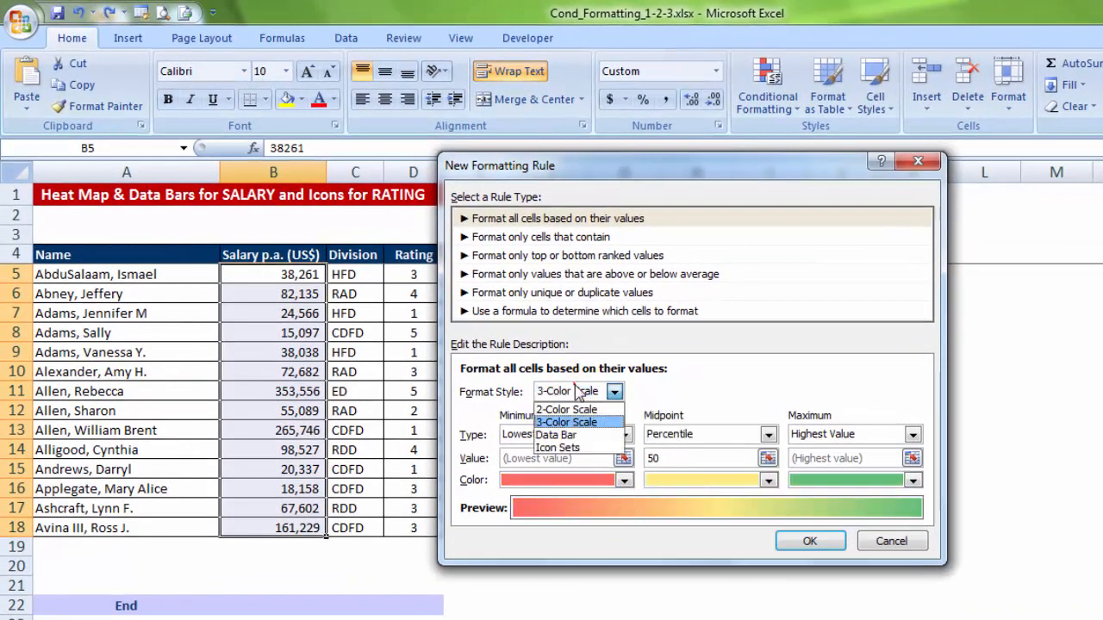
{"action": "left_click", "coordinate": [558, 433]}
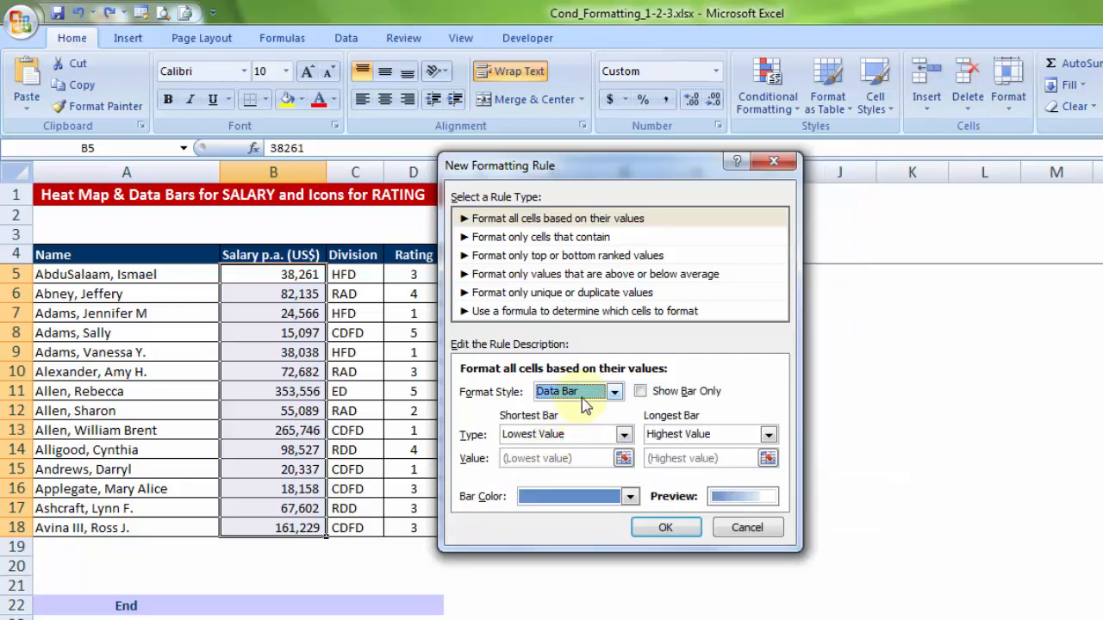
{"action": "left_click", "coordinate": [583, 393]}
{"action": "left_click", "coordinate": [563, 449]}
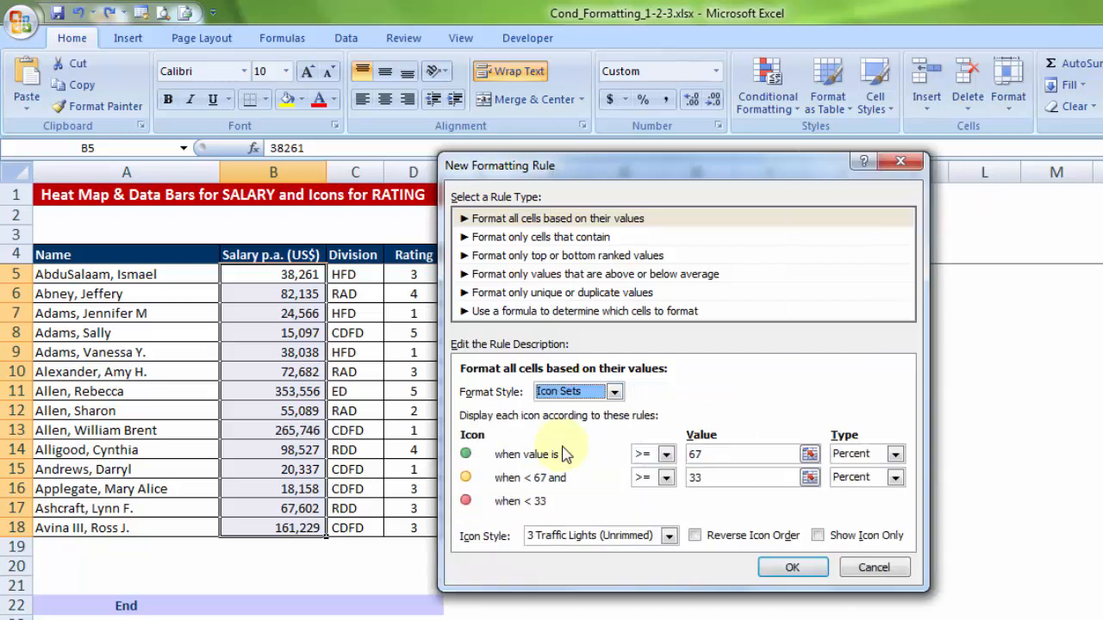
- Create a top or bottom ranked values rule that fills the top 5 Salary values with light blue
{"action": "left_click", "coordinate": [516, 259]}
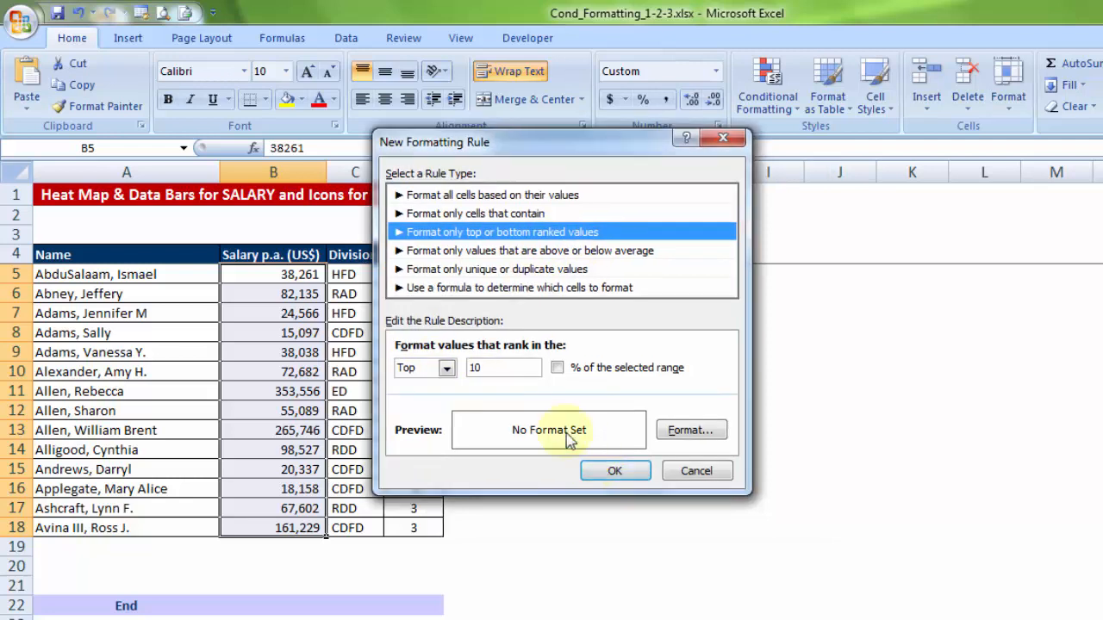
{"action": "double_click", "coordinate": [517, 368]}
{"action": "type", "text": "5"}
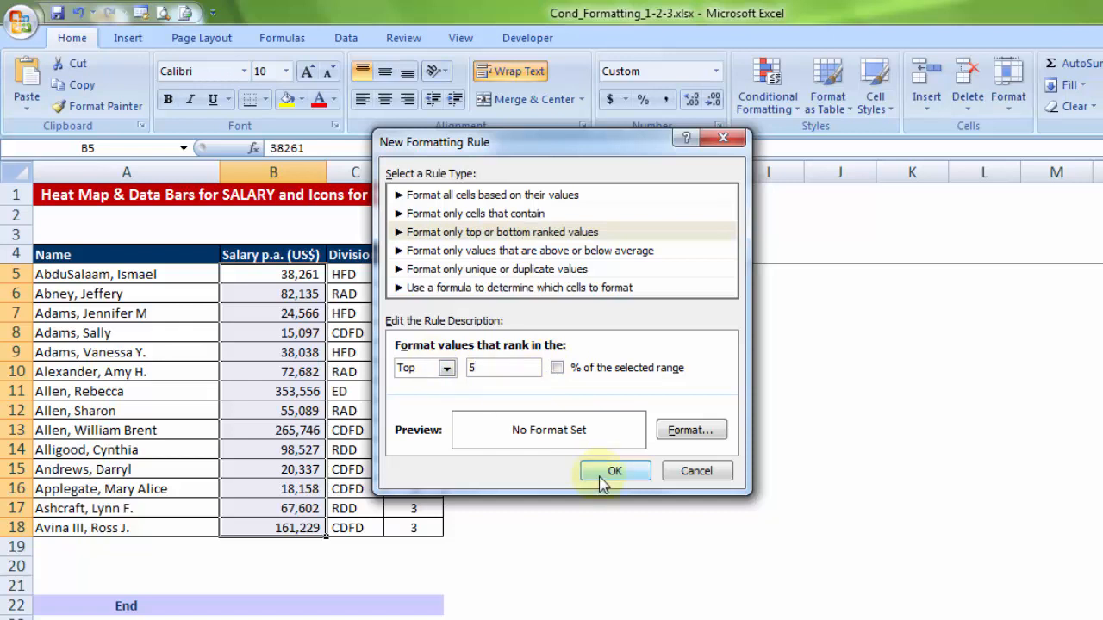
{"action": "left_click", "coordinate": [676, 430]}
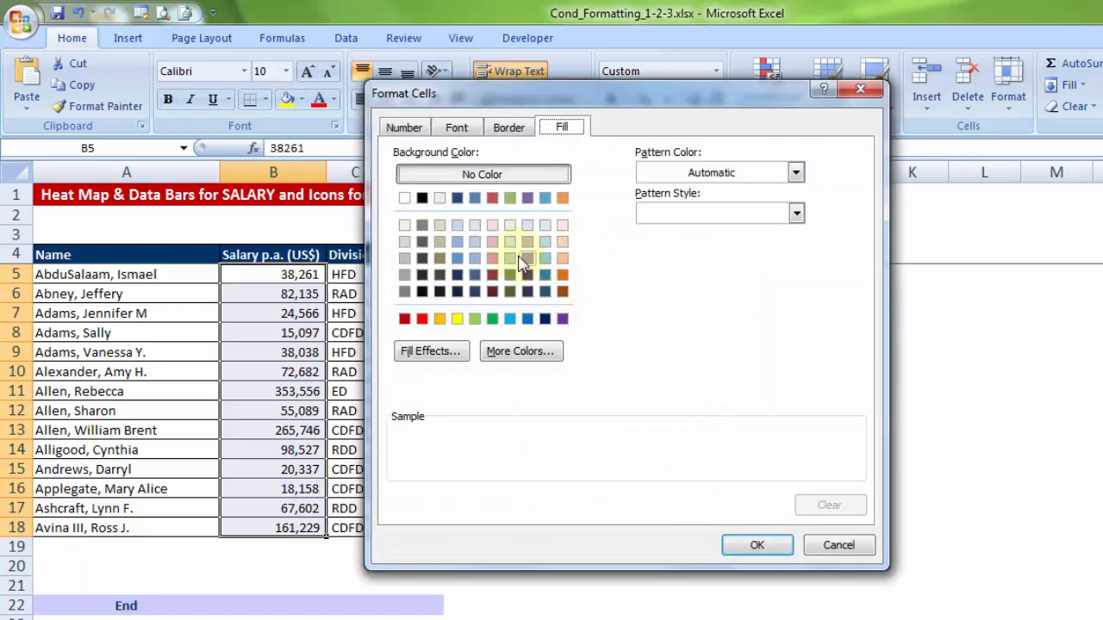
{"action": "left_click", "coordinate": [509, 319]}
{"action": "left_click", "coordinate": [757, 544]}
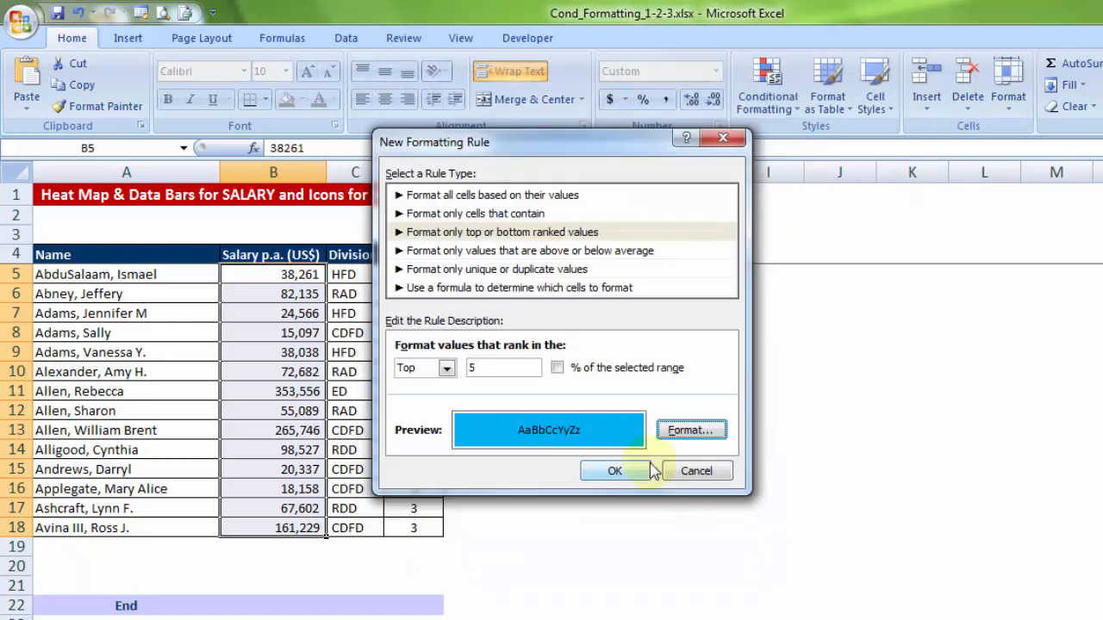
{"action": "left_click", "coordinate": [637, 471]}
{"action": "left_click", "coordinate": [572, 466]}
{"action": "left_click", "coordinate": [296, 293]}
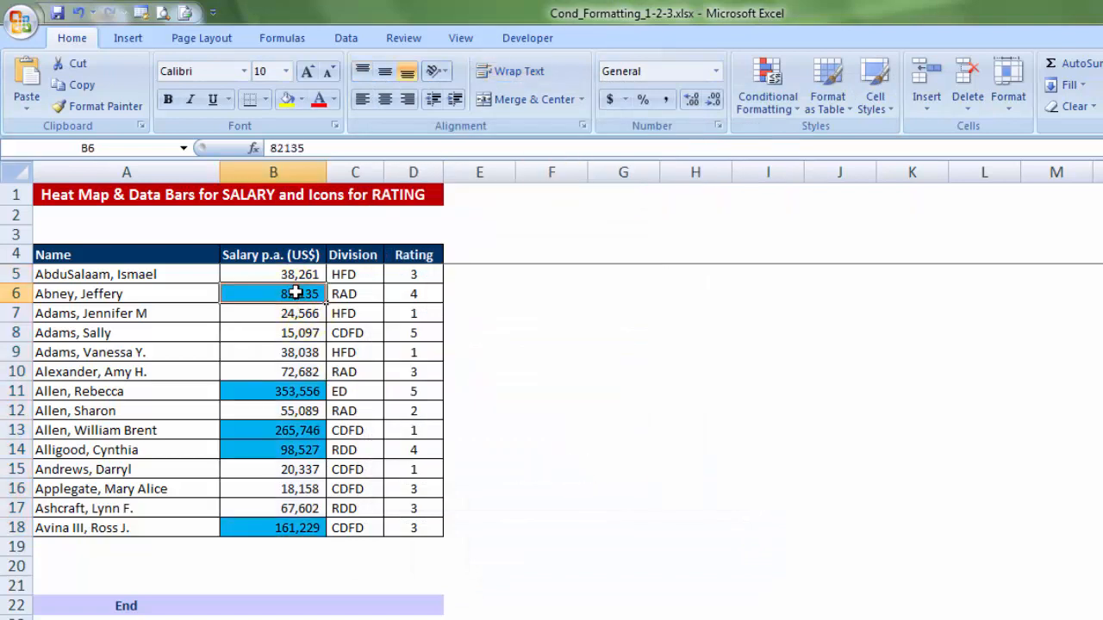
- Review the highlighted top 5 salaries, change the salary in B6 to 135 and check the highlighting again
{"action": "left_click", "coordinate": [300, 391]}
{"action": "left_click", "coordinate": [290, 430]}
{"action": "left_click", "coordinate": [288, 445]}
{"action": "left_click", "coordinate": [284, 527]}
{"action": "double_click", "coordinate": [269, 293]}
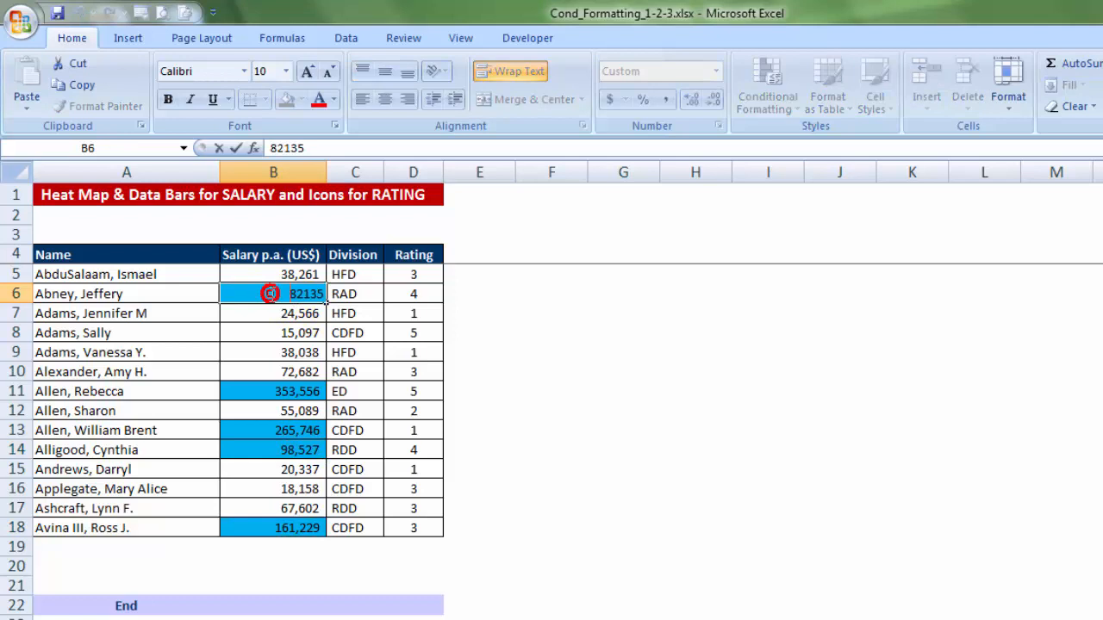
{"action": "key", "text": "BackSpace"}
{"action": "key", "text": "BackSpace"}
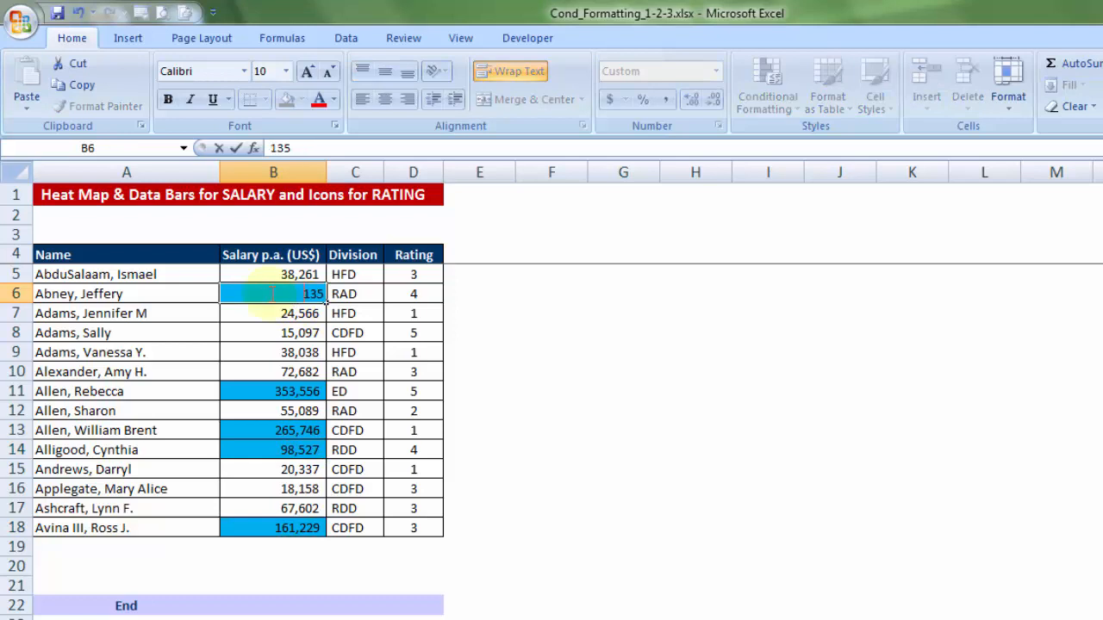
{"action": "key", "text": "Return"}
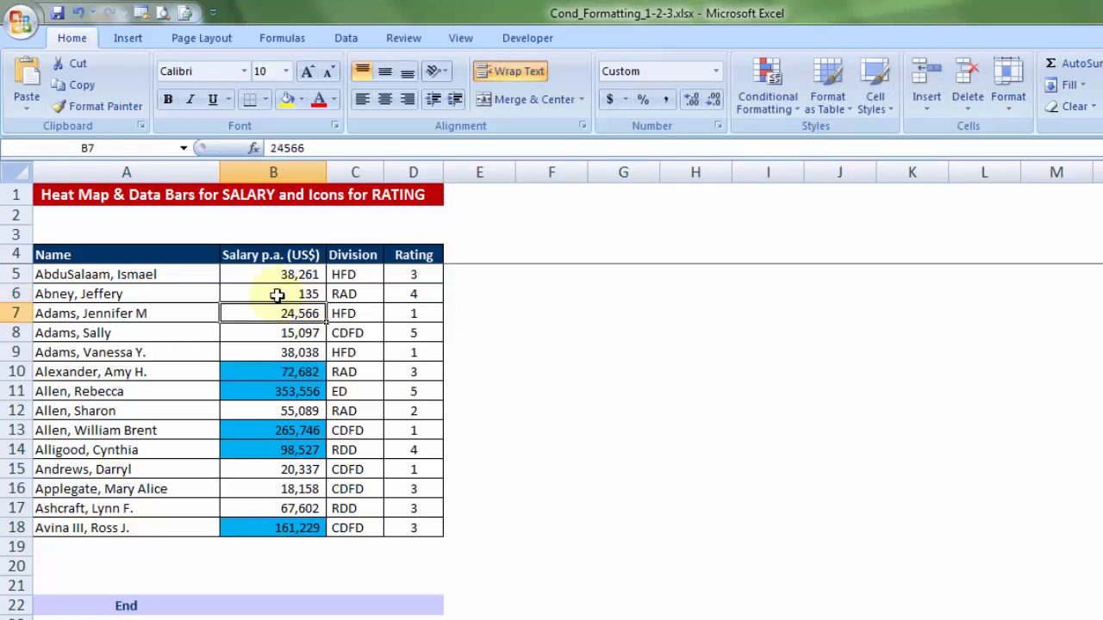
{"action": "left_click", "coordinate": [276, 379]}
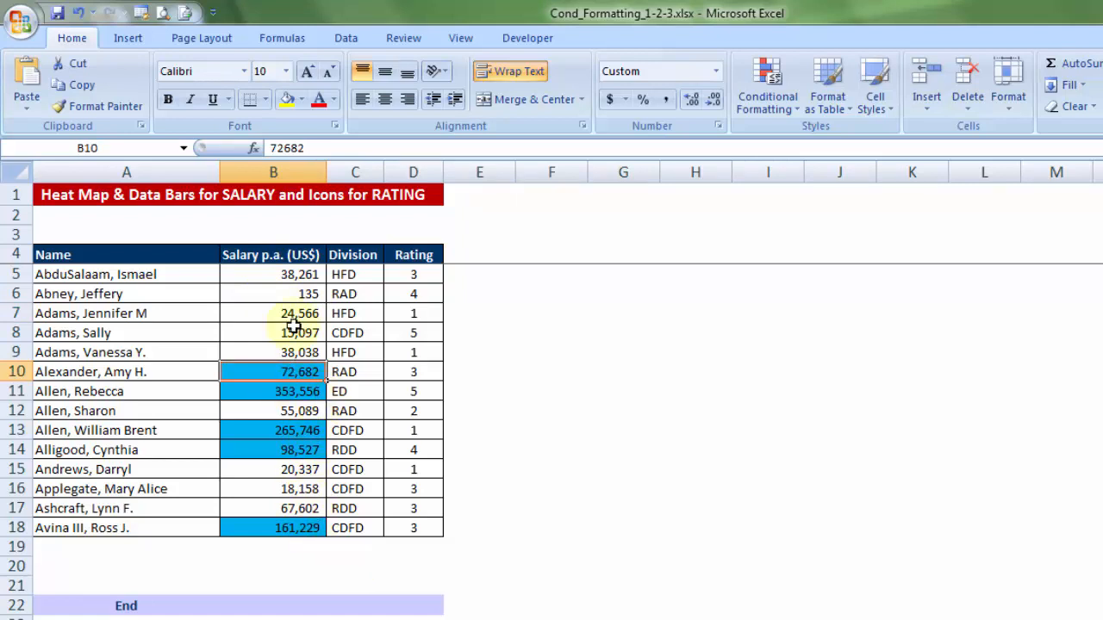
- Clear the conditional formatting rules from the entire sheet
{"action": "left_click", "coordinate": [769, 98]}
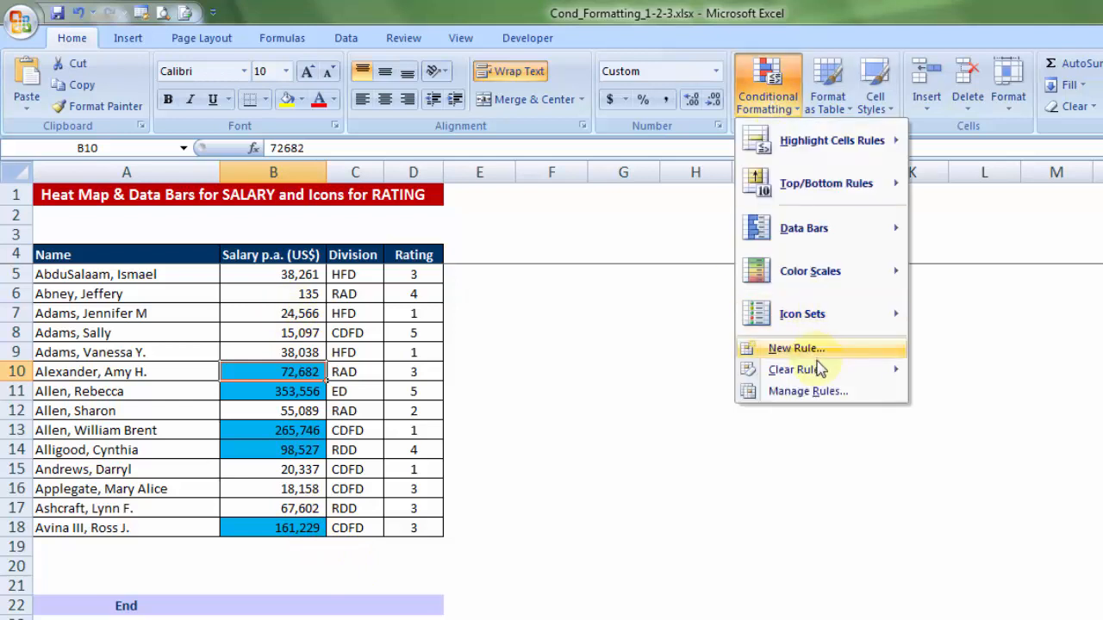
{"action": "mouse_move", "coordinate": [815, 369]}
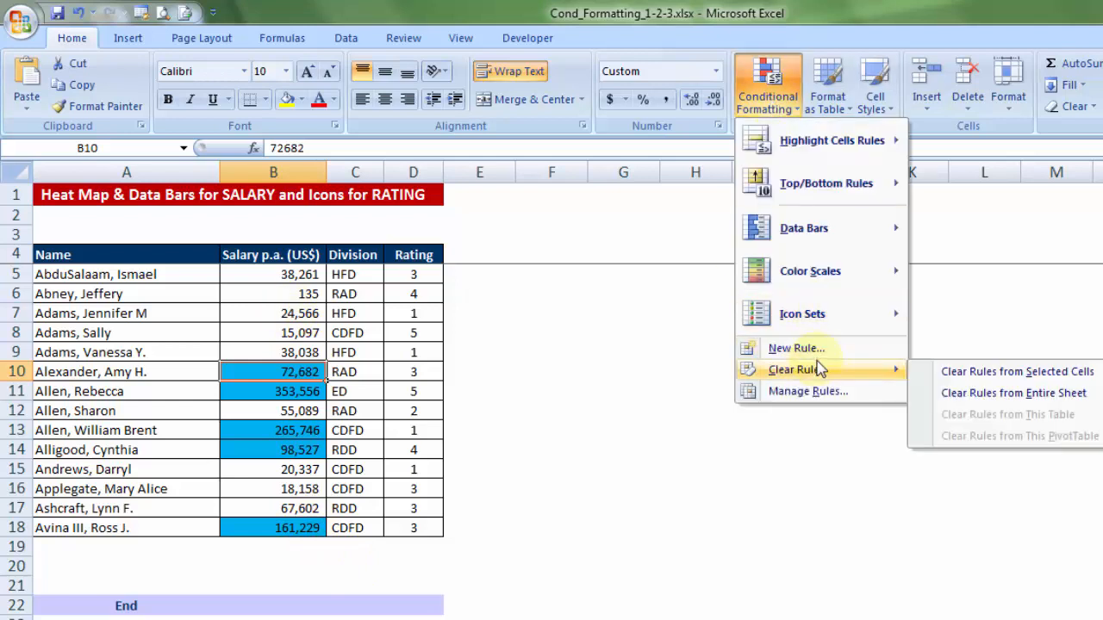
{"action": "left_click", "coordinate": [956, 393]}
{"action": "left_click", "coordinate": [564, 310]}
- Create a rule for the Salary values in B5:B18 that fills values above the average with light green
{"action": "left_click_drag", "start_coordinate": [285, 255], "coordinate": [278, 525]}
{"action": "left_click_drag", "start_coordinate": [271, 272], "coordinate": [278, 526]}
{"action": "left_click", "coordinate": [767, 86]}
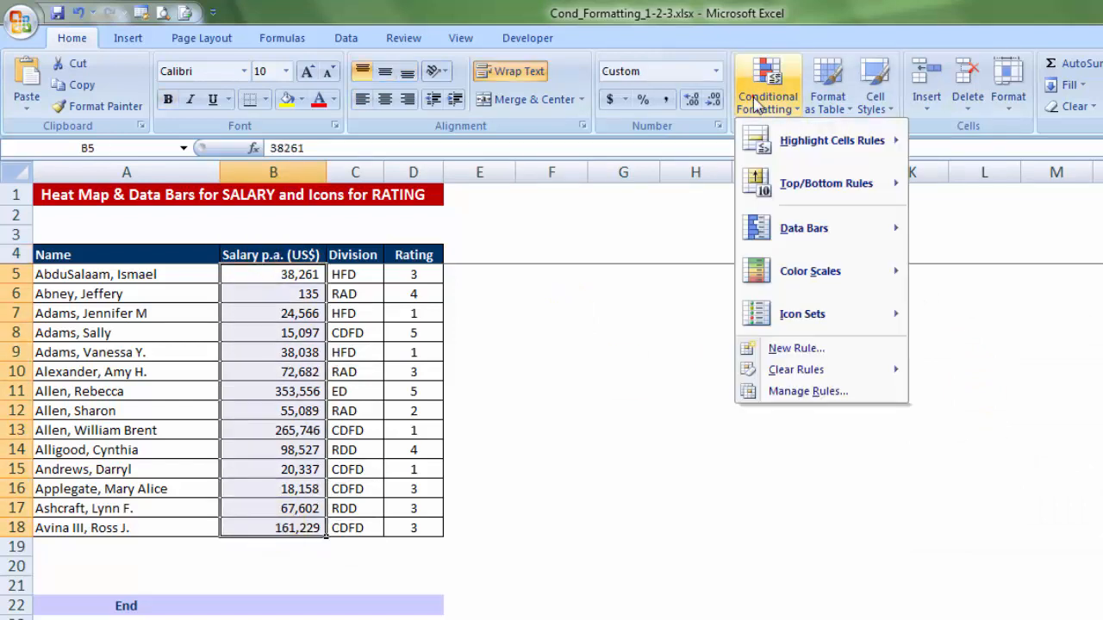
{"action": "left_click", "coordinate": [784, 348]}
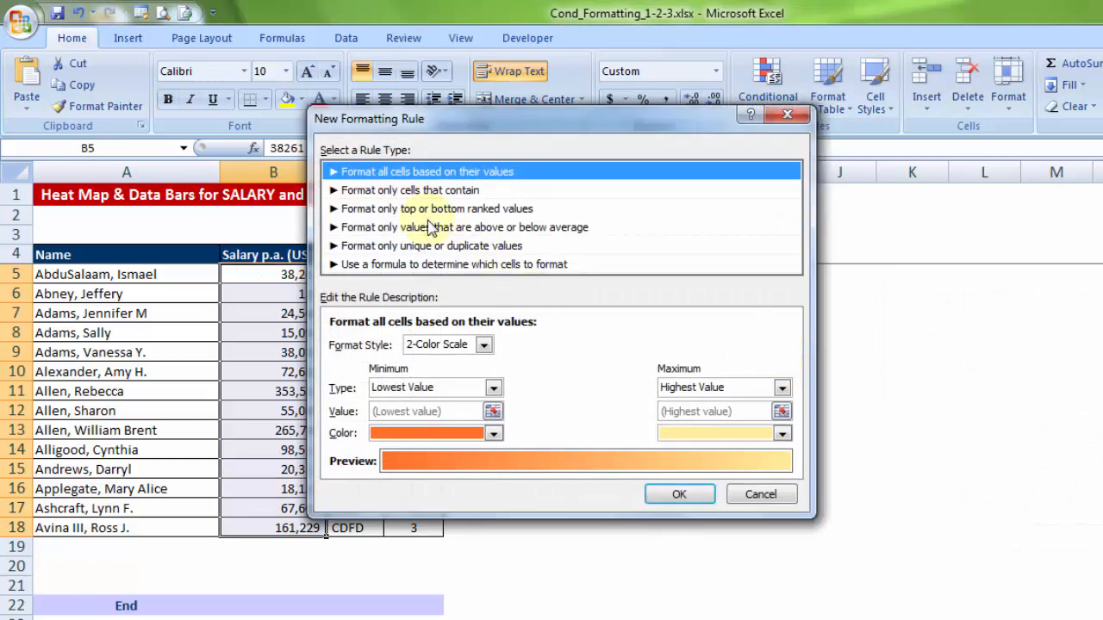
{"action": "left_click", "coordinate": [429, 227]}
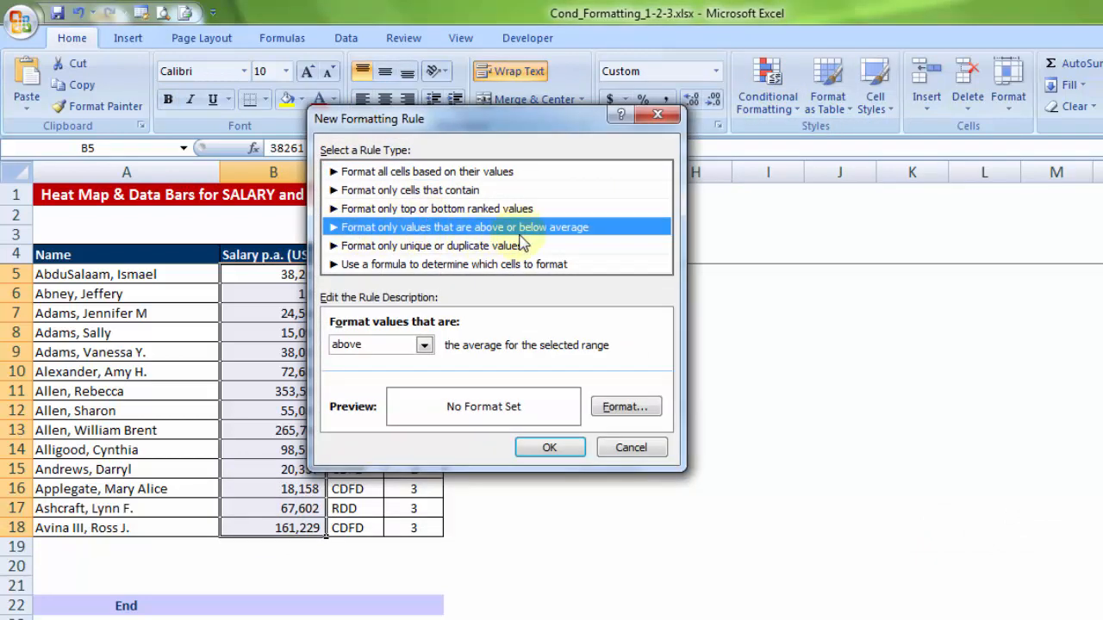
{"action": "left_click", "coordinate": [637, 410]}
{"action": "left_click", "coordinate": [410, 294]}
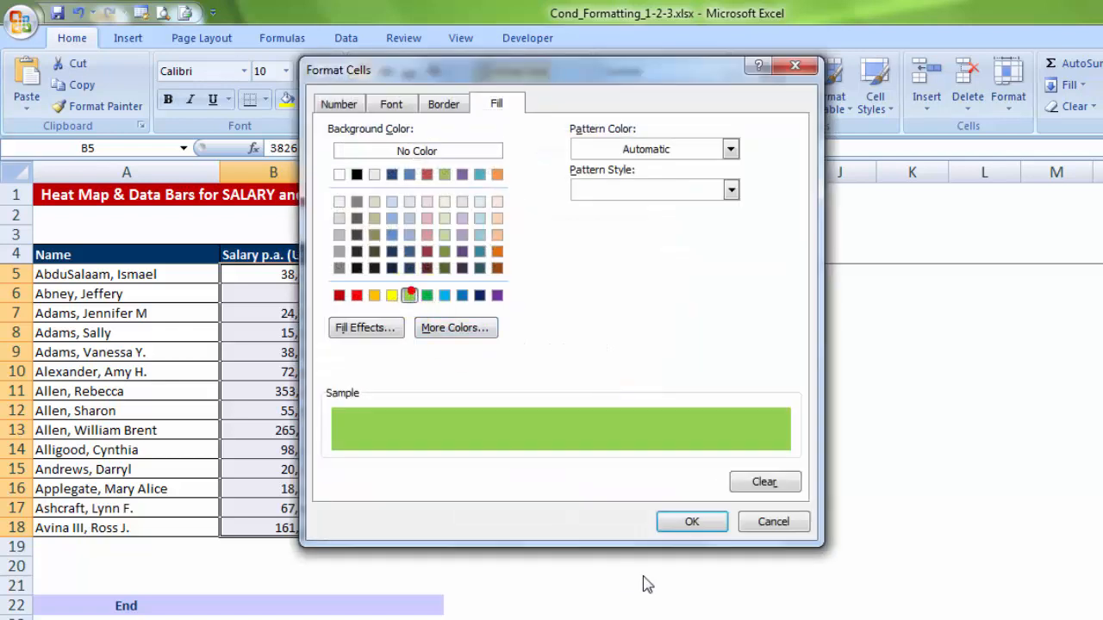
{"action": "left_click", "coordinate": [692, 521]}
{"action": "left_click", "coordinate": [556, 468]}
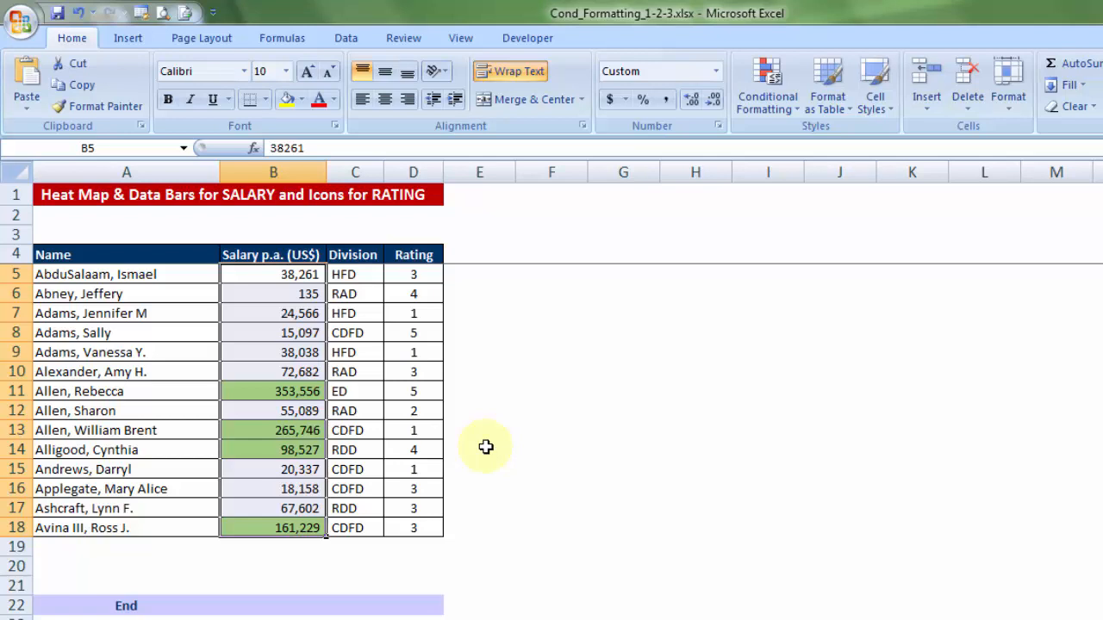
- Apply the three colored arrows icon set to the Rating values in D5:D18
{"action": "left_click_drag", "start_coordinate": [427, 274], "coordinate": [417, 529]}
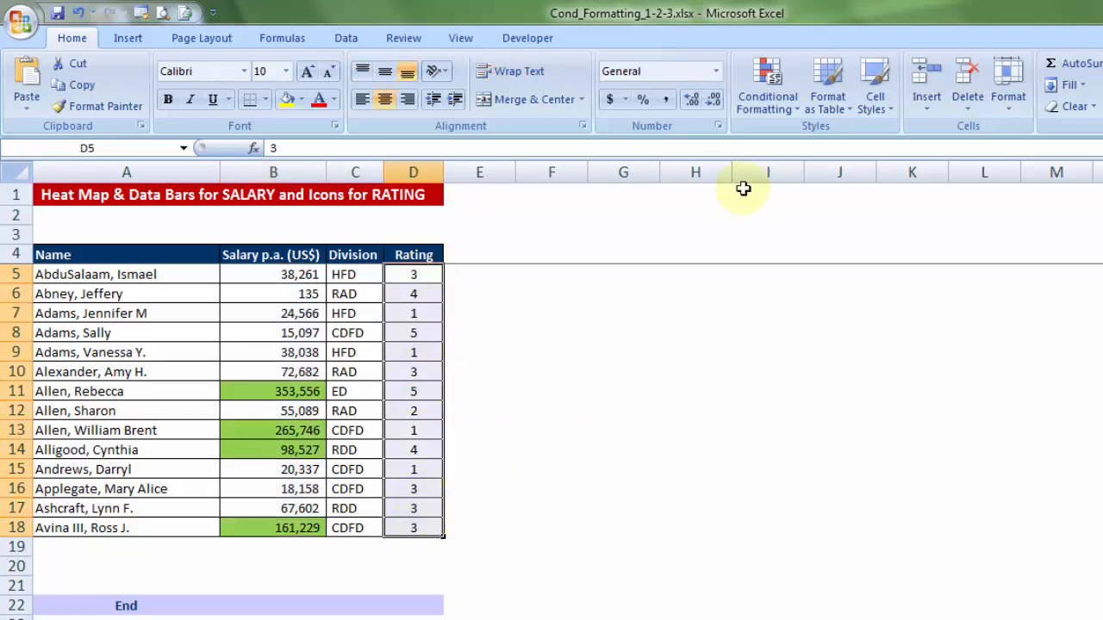
{"action": "left_click", "coordinate": [751, 104]}
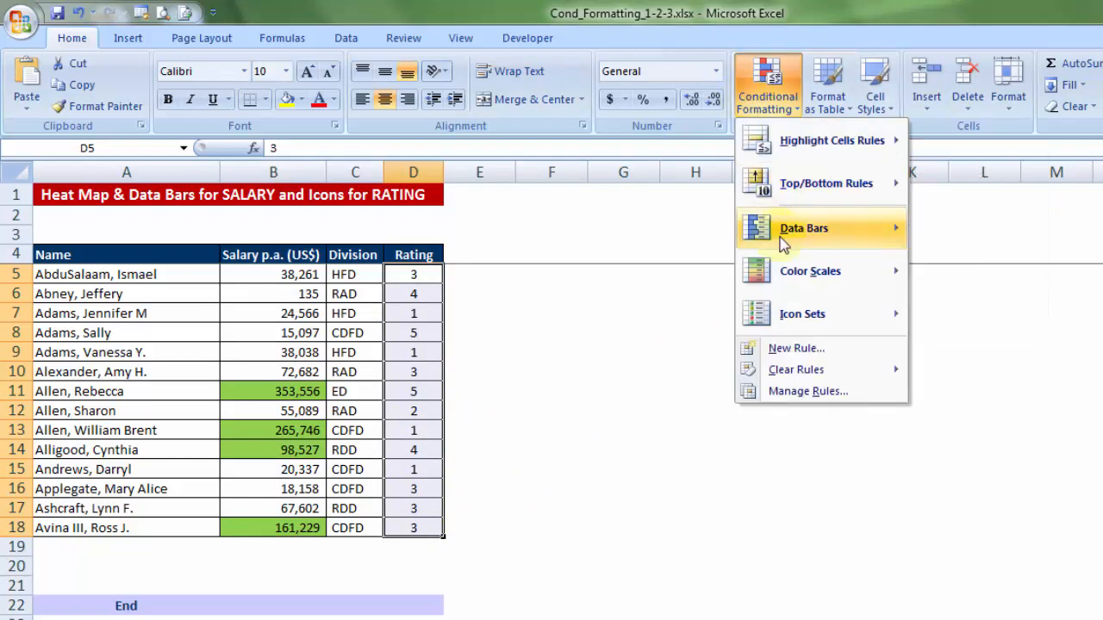
{"action": "mouse_move", "coordinate": [782, 234]}
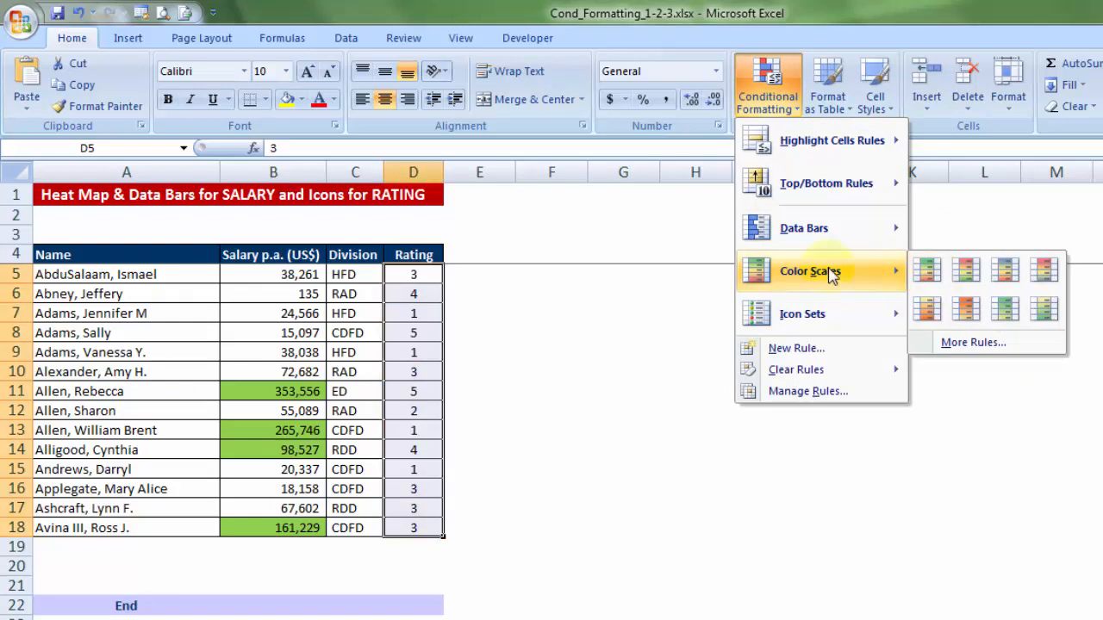
{"action": "mouse_move", "coordinate": [816, 317]}
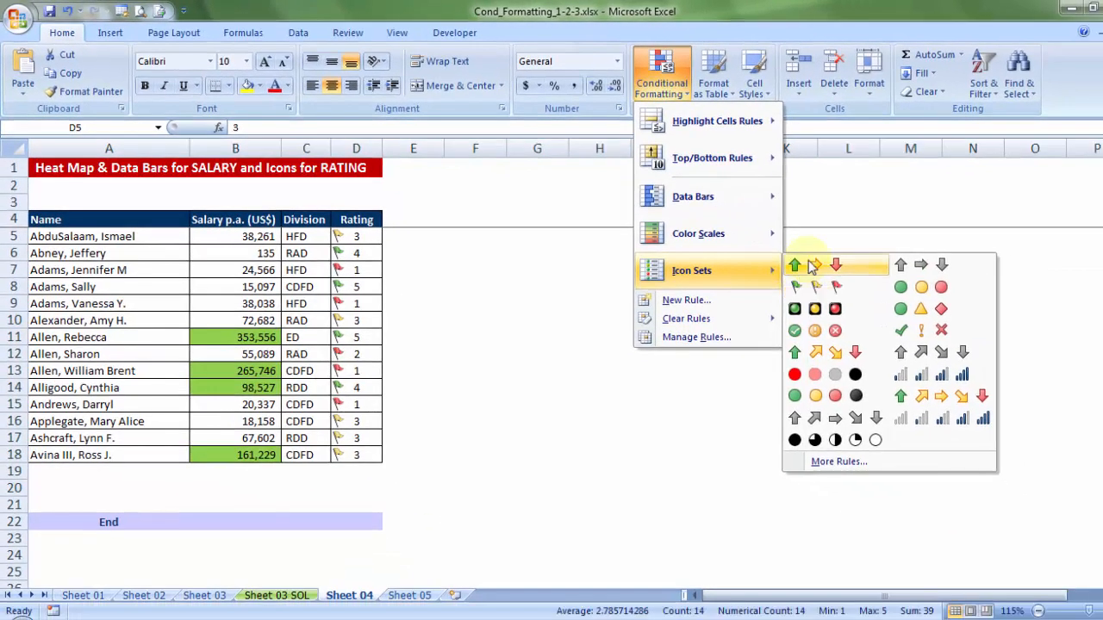
{"action": "left_click", "coordinate": [813, 263]}
{"action": "left_click", "coordinate": [575, 307]}
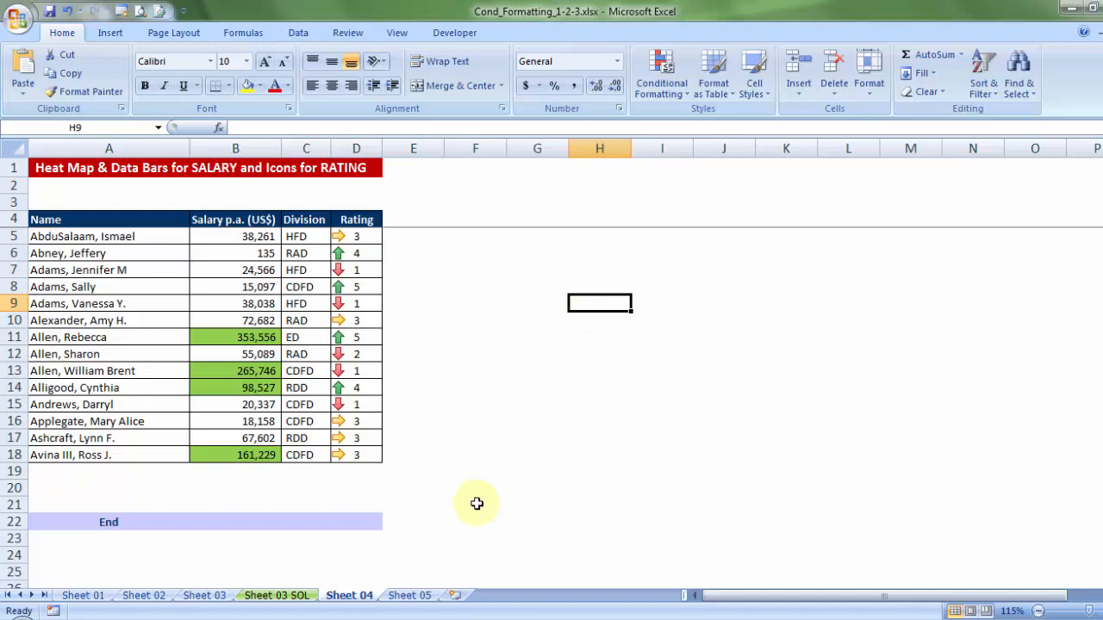
- Switch to Sheet 05 and look over the employee names in E4:E6
{"action": "left_click", "coordinate": [407, 596]}
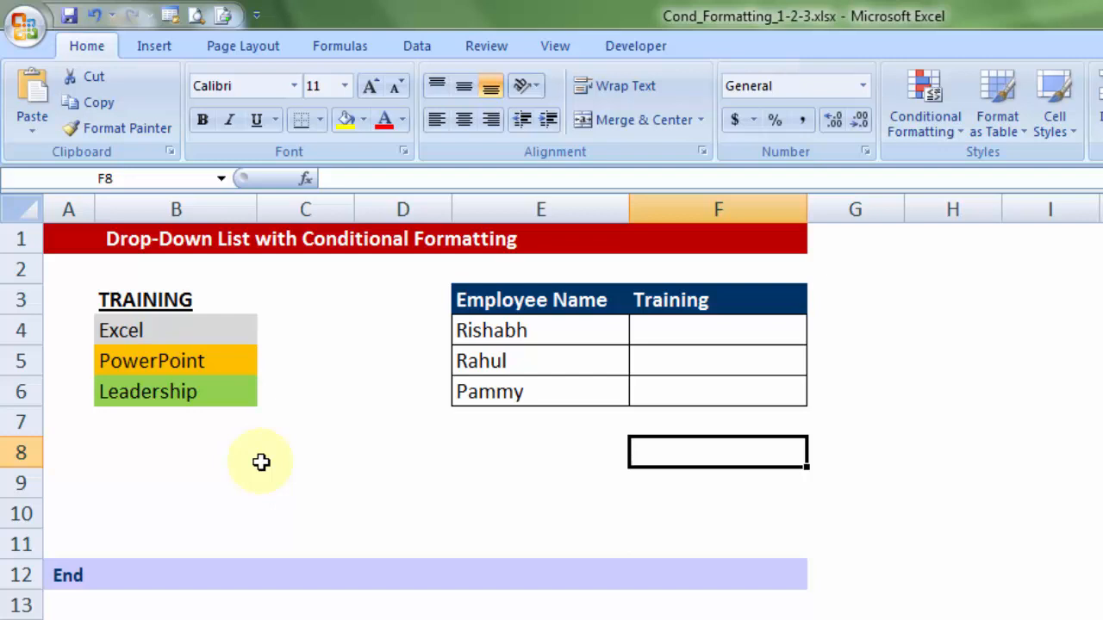
{"action": "left_click", "coordinate": [261, 463]}
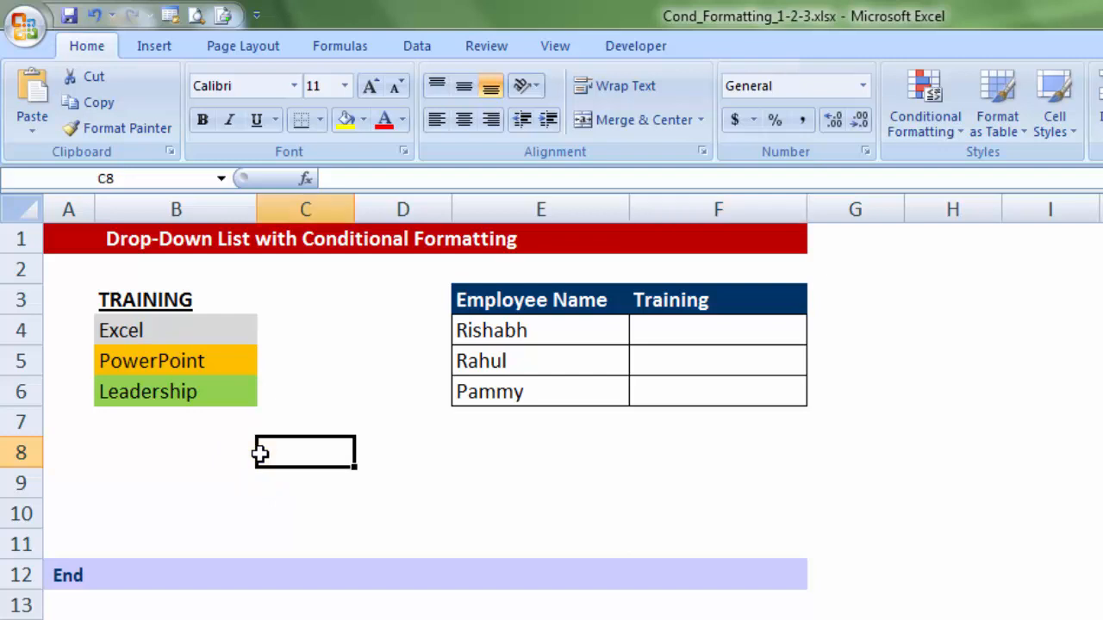
{"action": "left_click", "coordinate": [513, 342]}
{"action": "left_click_drag", "start_coordinate": [514, 341], "coordinate": [495, 392]}
- Choose PowerPoint, Leadership and finally Excel in turn from the Training drop-down list in F4
{"action": "left_click", "coordinate": [732, 328]}
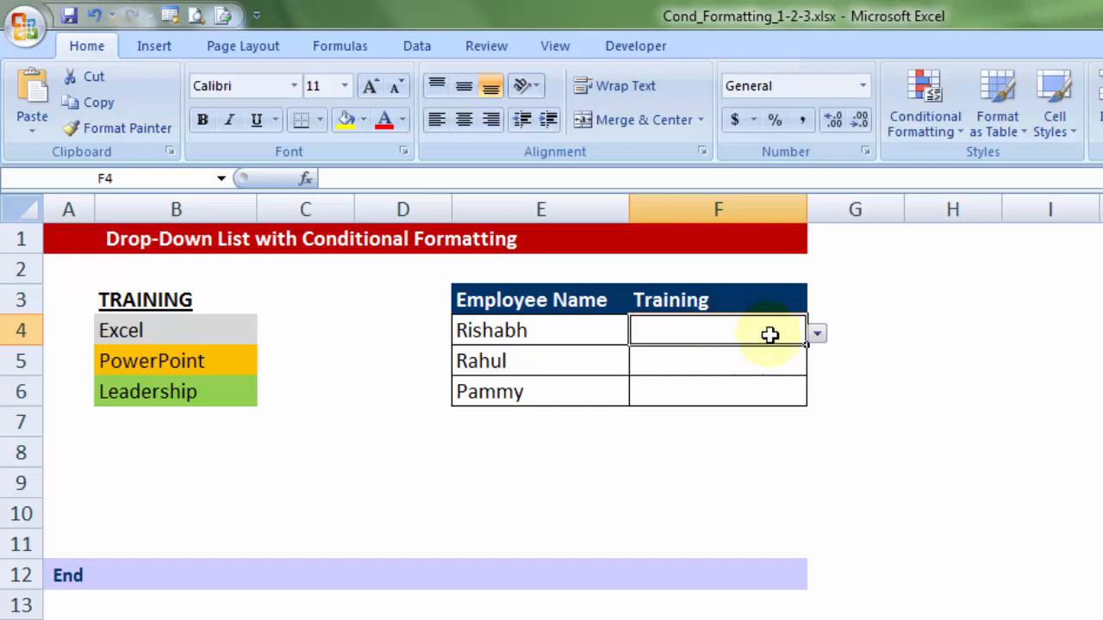
{"action": "left_click", "coordinate": [816, 335]}
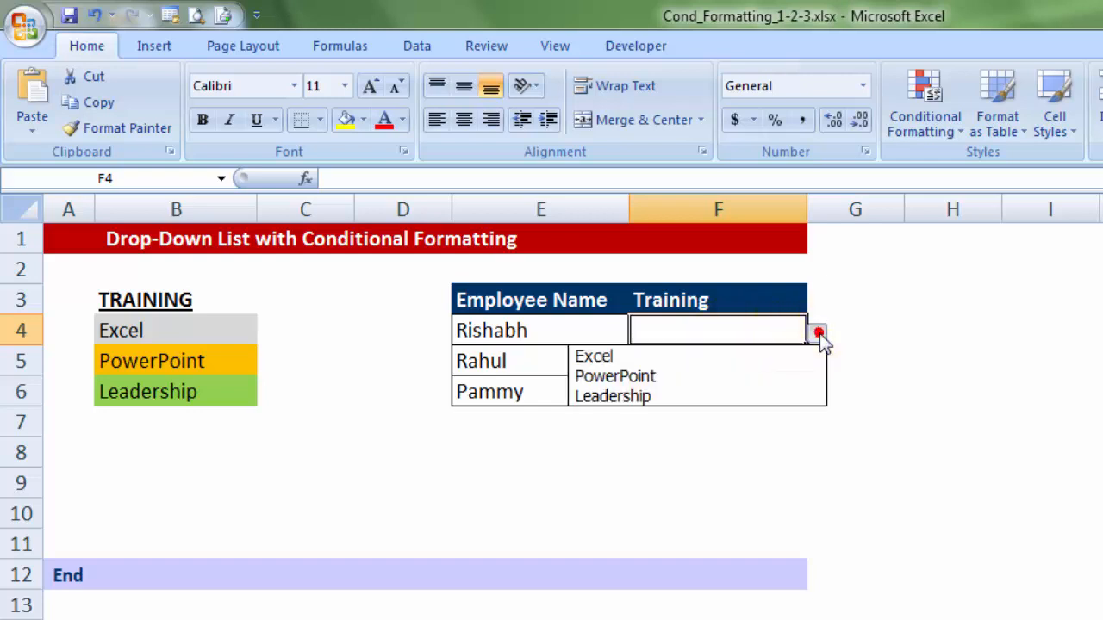
{"action": "left_click", "coordinate": [632, 377]}
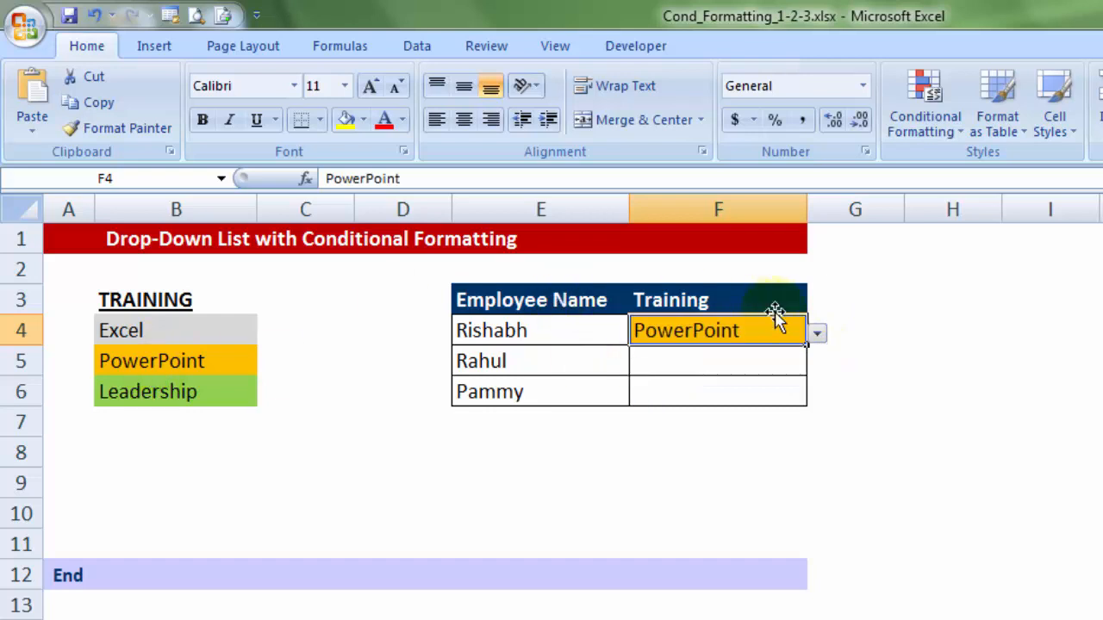
{"action": "left_click", "coordinate": [817, 335]}
{"action": "left_click", "coordinate": [631, 396]}
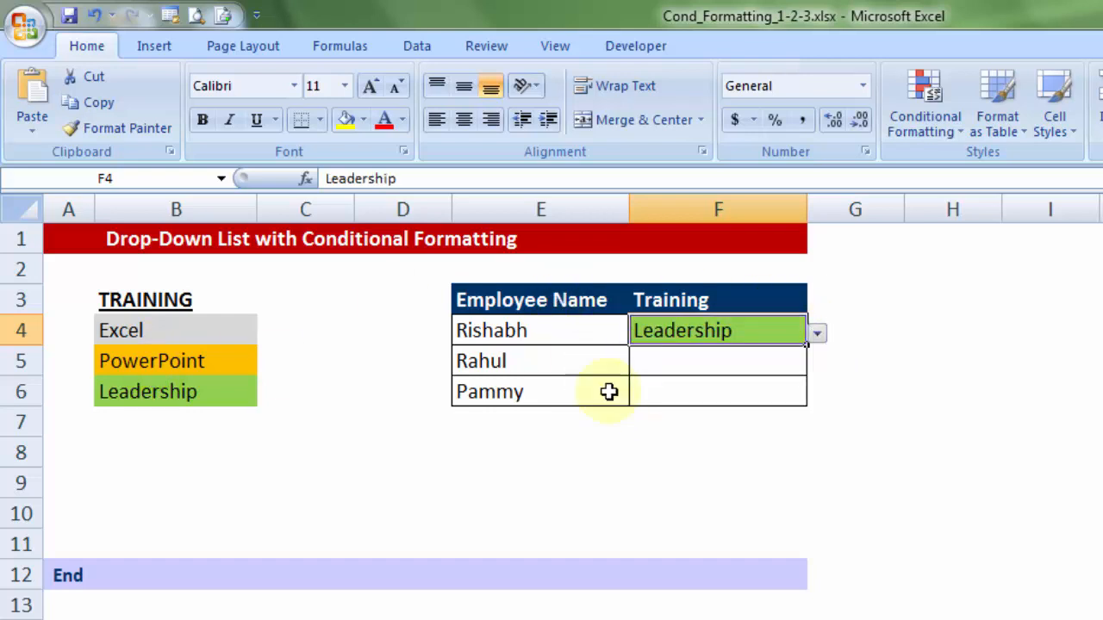
{"action": "left_click", "coordinate": [815, 335]}
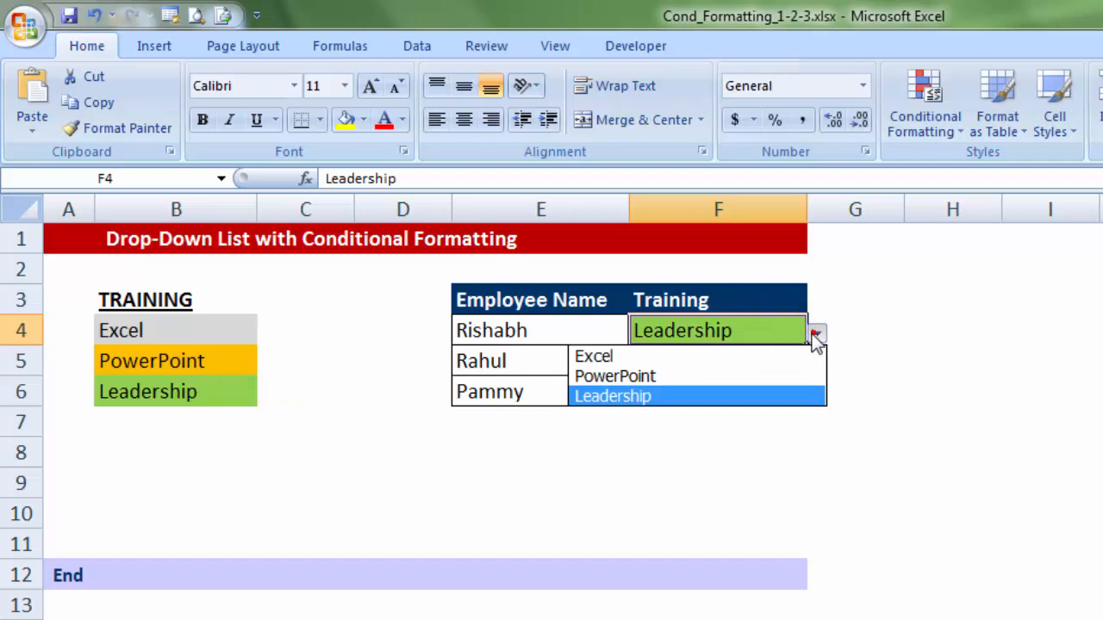
{"action": "left_click", "coordinate": [630, 356]}
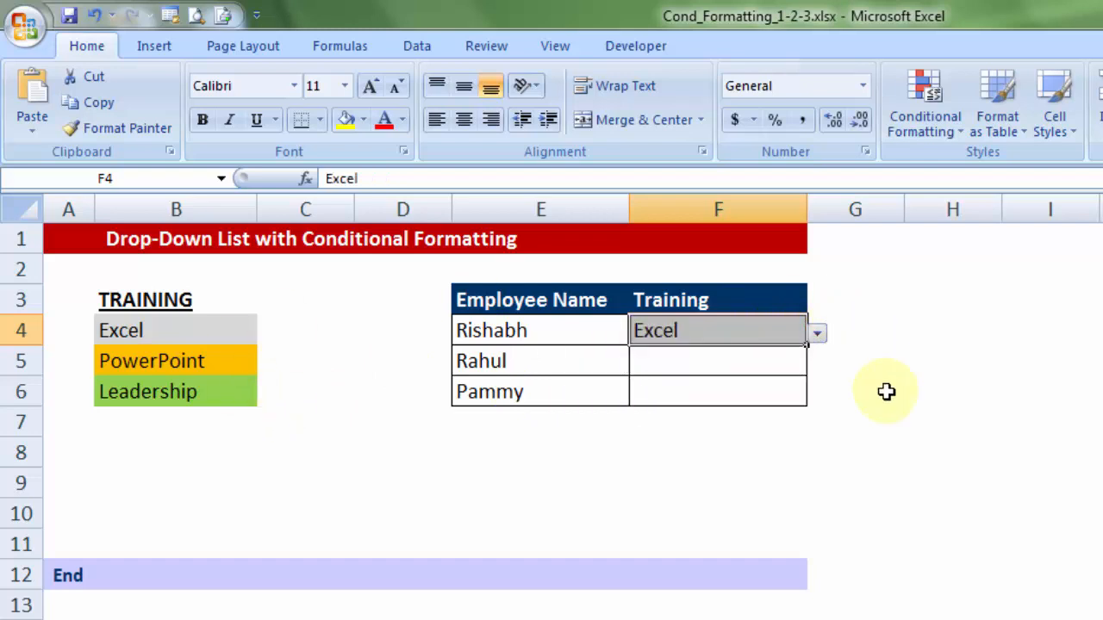
- Examine the training options in the drop-down list of F4, leaving the selection as it is
{"action": "left_click", "coordinate": [818, 335]}
{"action": "left_click", "coordinate": [817, 335]}
{"action": "left_click", "coordinate": [817, 335]}
{"action": "left_click", "coordinate": [818, 335]}
{"action": "left_click", "coordinate": [817, 335]}
{"action": "left_click", "coordinate": [818, 335]}
{"action": "left_click", "coordinate": [817, 335]}
{"action": "left_click", "coordinate": [817, 335]}
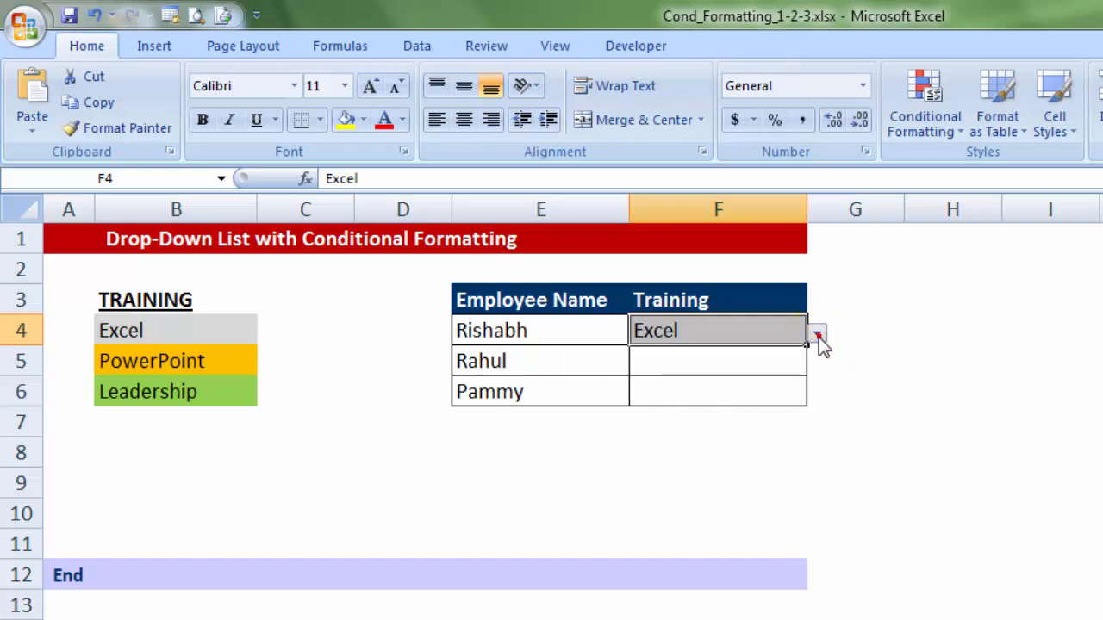
- Add a thick box border around the empty cell C8 and reselect that cell
{"action": "left_click", "coordinate": [260, 463]}
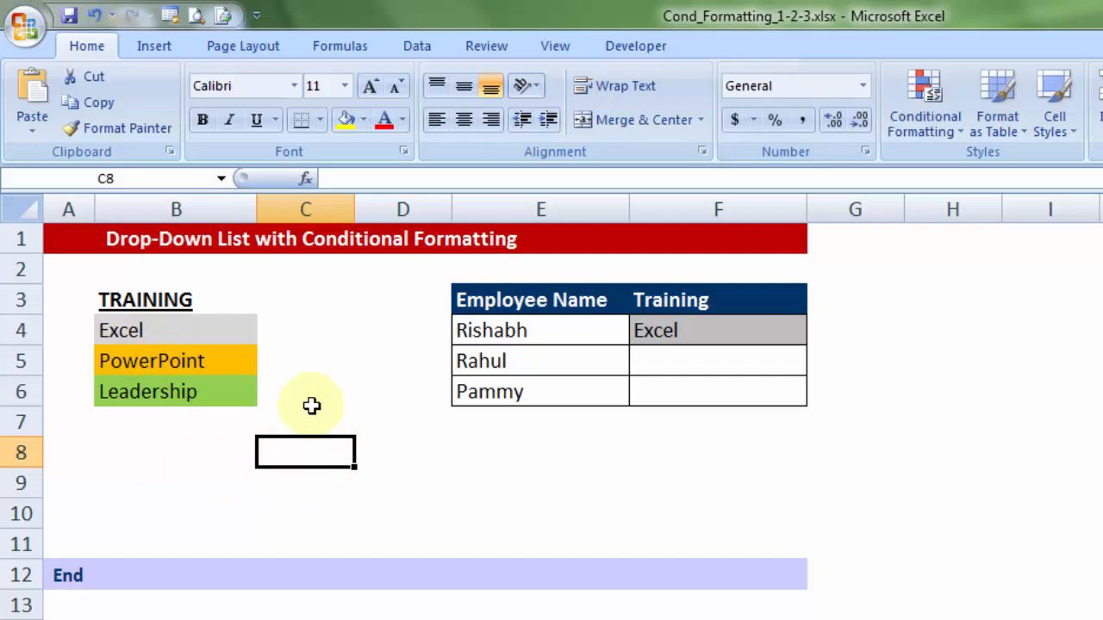
{"action": "left_click", "coordinate": [319, 120]}
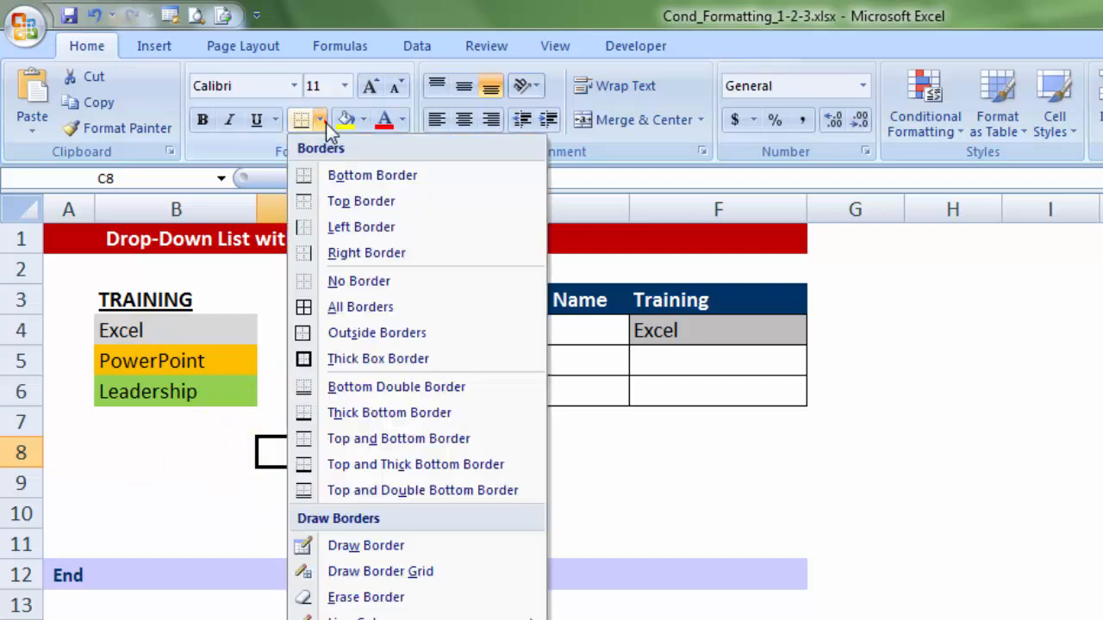
{"action": "left_click", "coordinate": [317, 341]}
{"action": "left_click", "coordinate": [372, 469]}
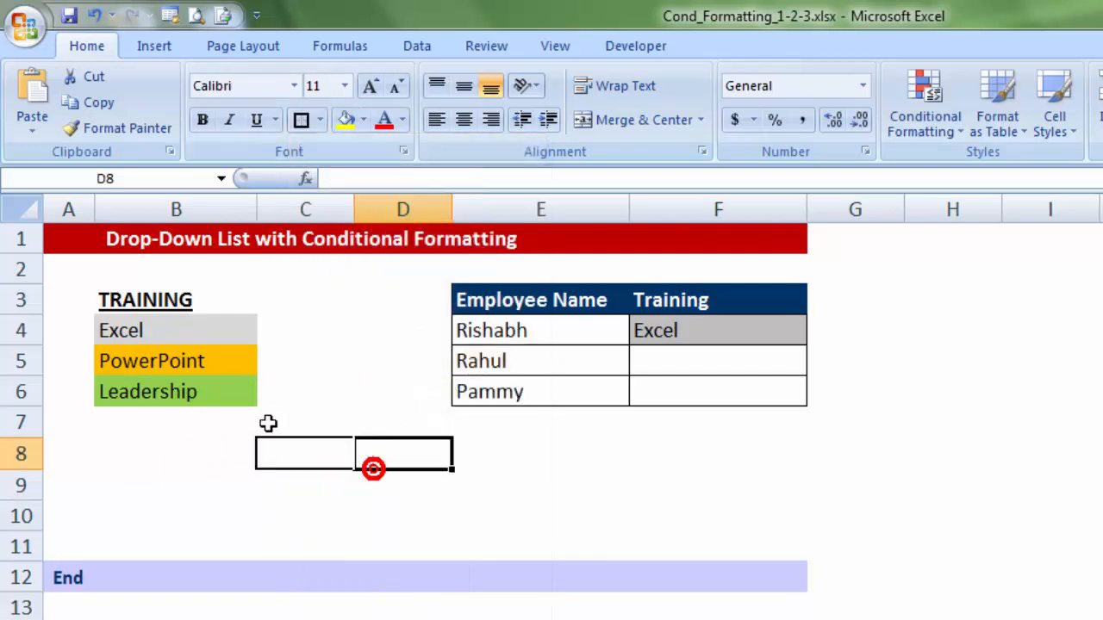
{"action": "left_click", "coordinate": [297, 461]}
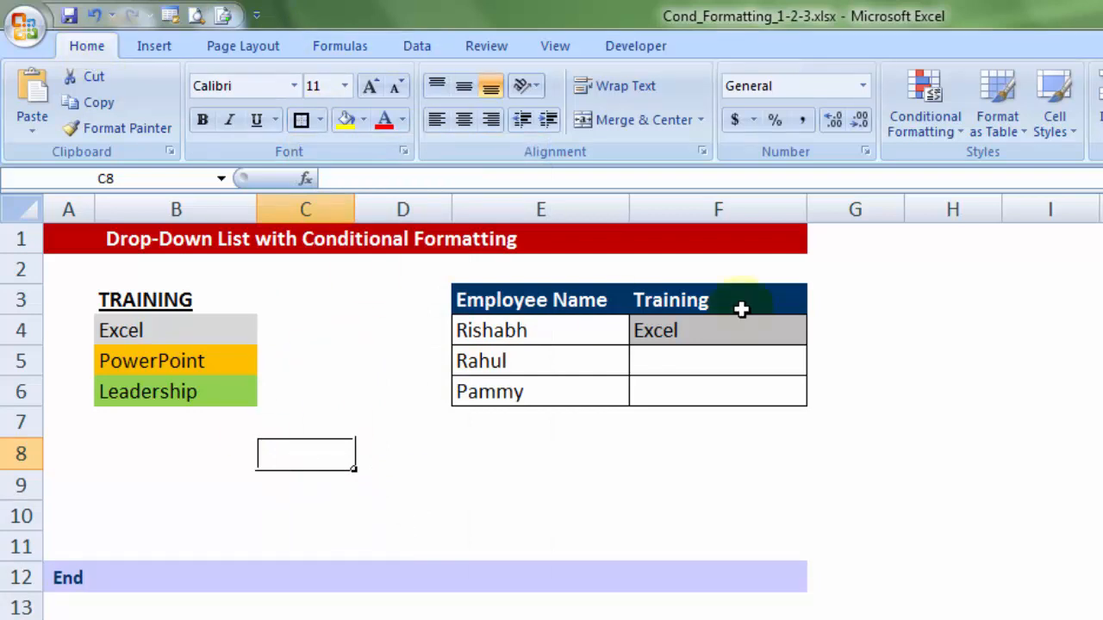
- Add a conditional formatting rule to C8 that fills the cell light grey when its value is equal to Excel
{"action": "left_click", "coordinate": [908, 141]}
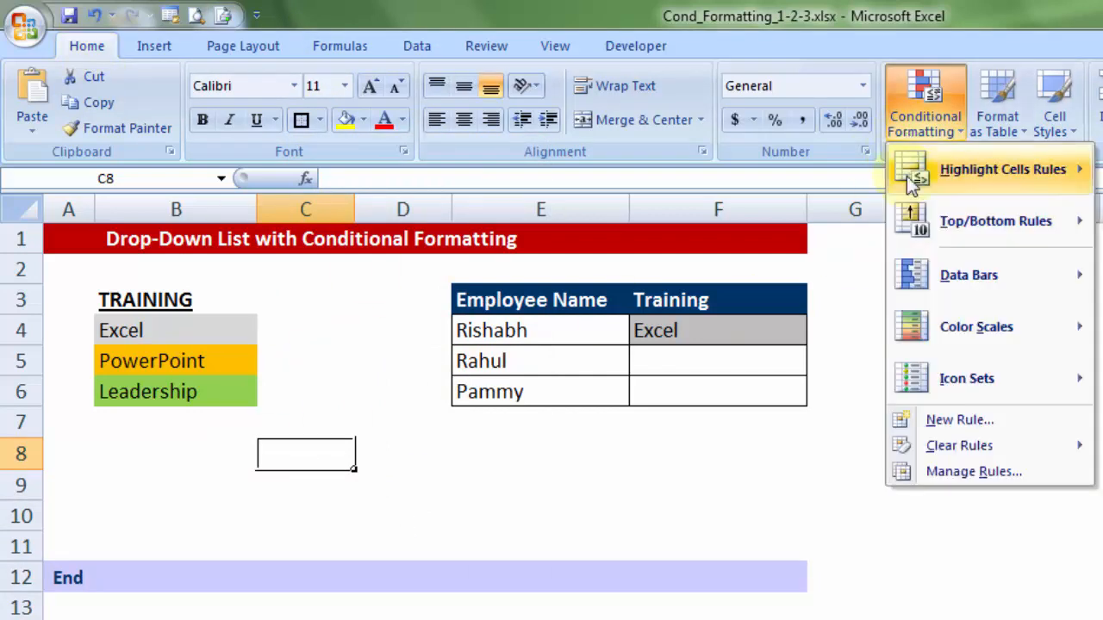
{"action": "left_click", "coordinate": [956, 414]}
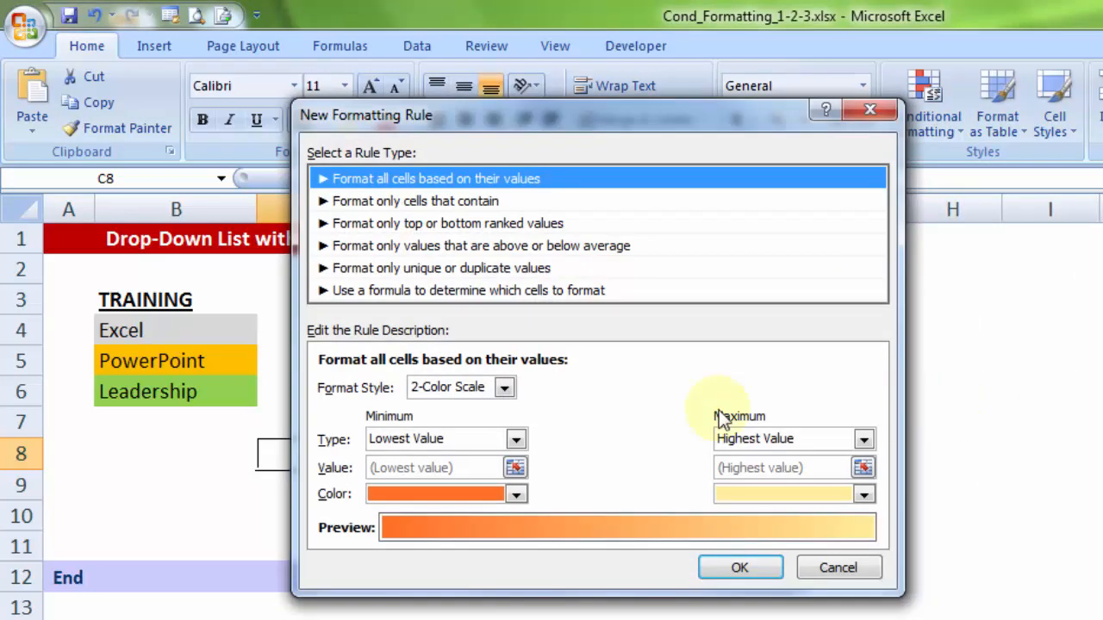
{"action": "left_click", "coordinate": [353, 201]}
{"action": "left_click_drag", "start_coordinate": [402, 121], "coordinate": [473, 178]}
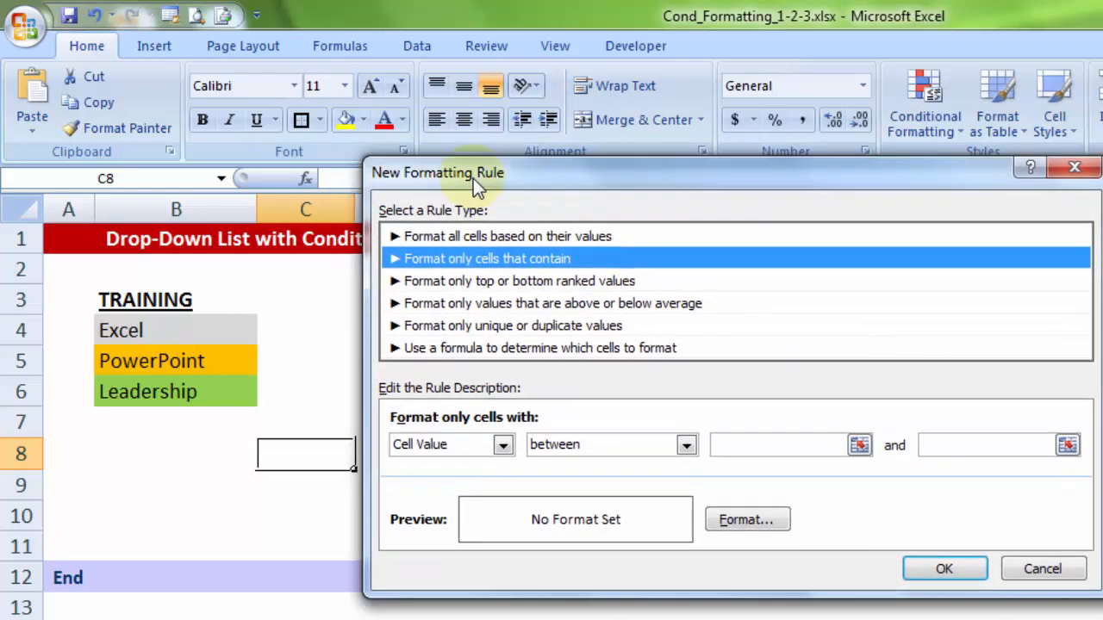
{"action": "left_click", "coordinate": [581, 446]}
{"action": "left_click", "coordinate": [569, 497]}
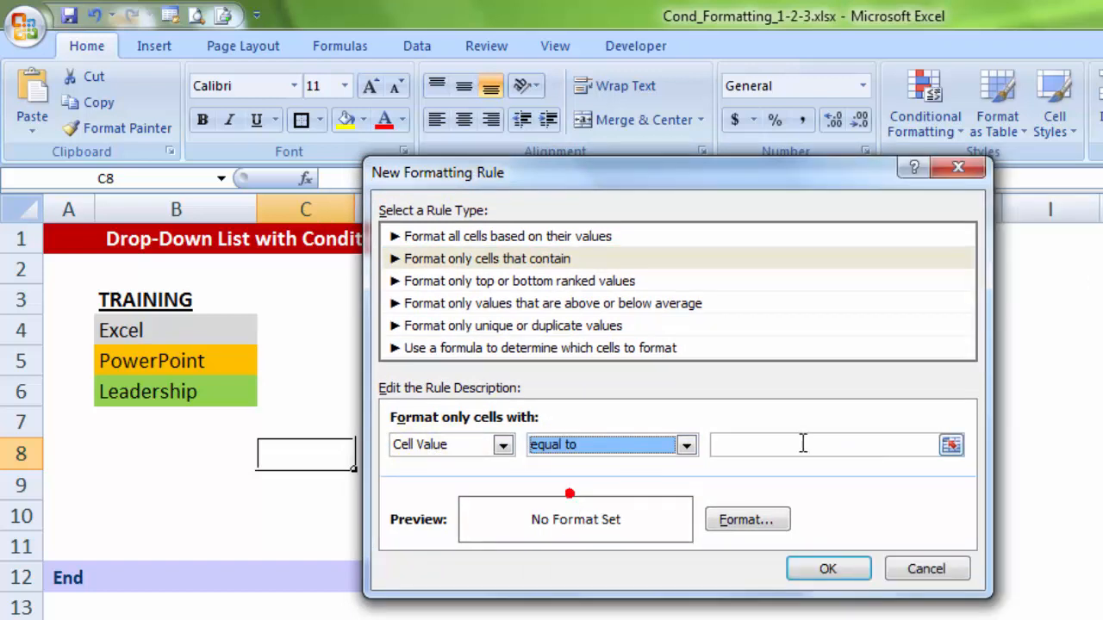
{"action": "left_click", "coordinate": [795, 444]}
{"action": "type", "text": "Excel"}
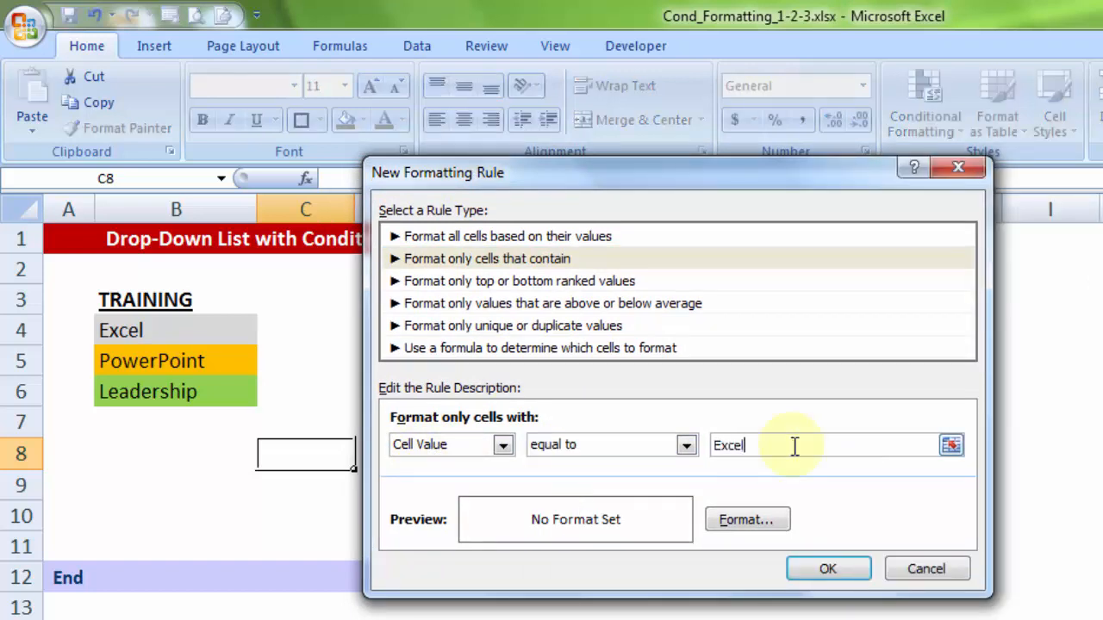
{"action": "left_click", "coordinate": [739, 520]}
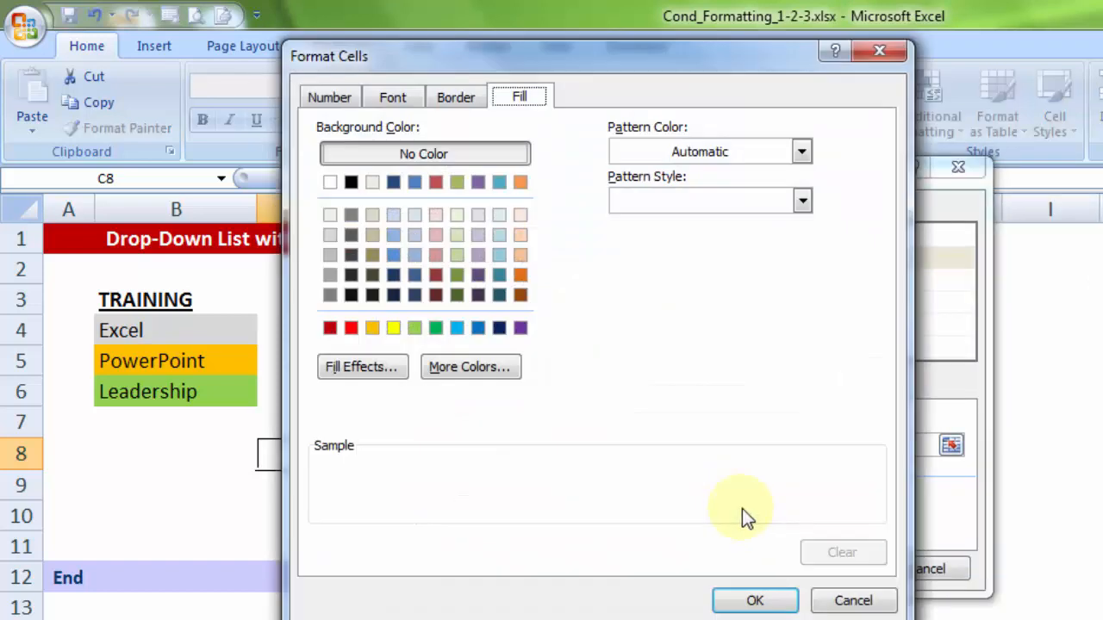
{"action": "left_click", "coordinate": [330, 235]}
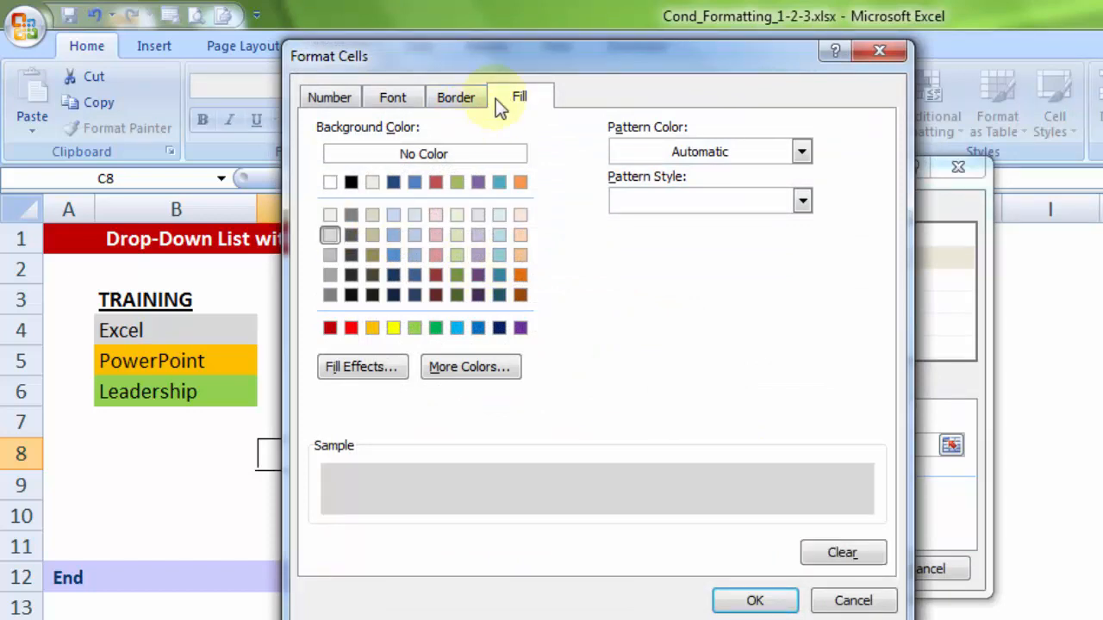
{"action": "left_click", "coordinate": [753, 601]}
{"action": "left_click", "coordinate": [827, 572]}
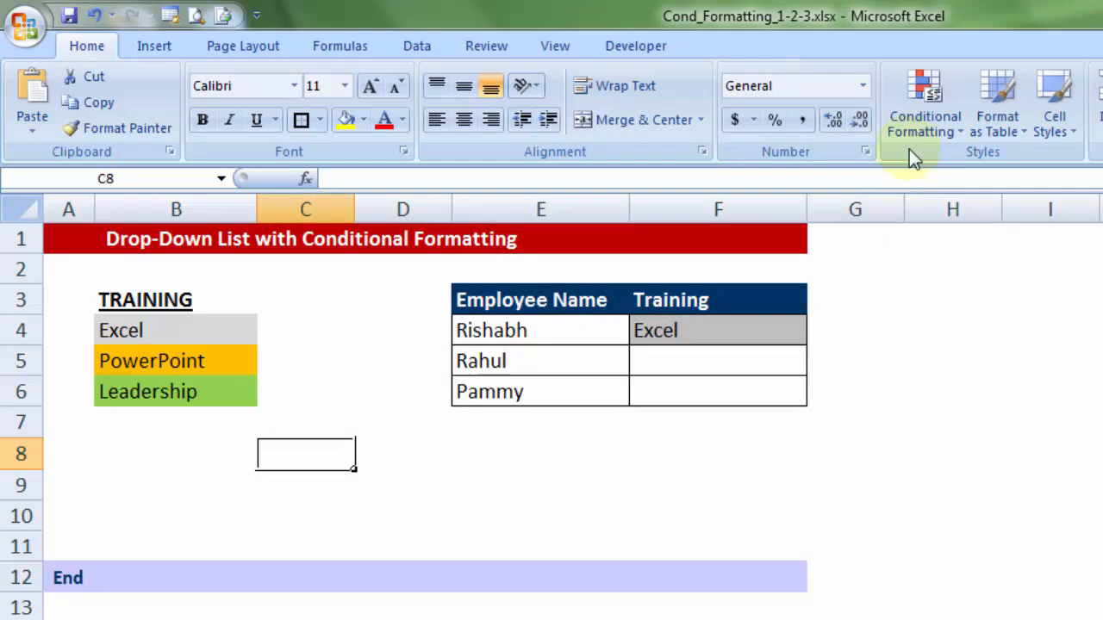
- Add a second conditional formatting rule to C8 with an orange fill for a cell value equal to PowerPoint
{"action": "left_click", "coordinate": [917, 144]}
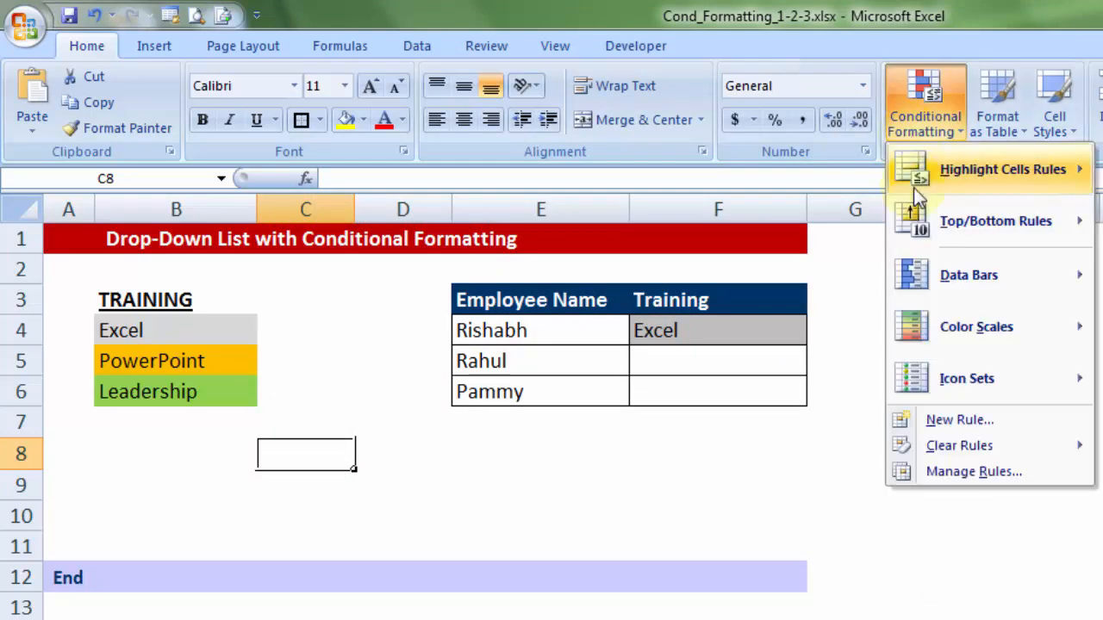
{"action": "left_click", "coordinate": [931, 421]}
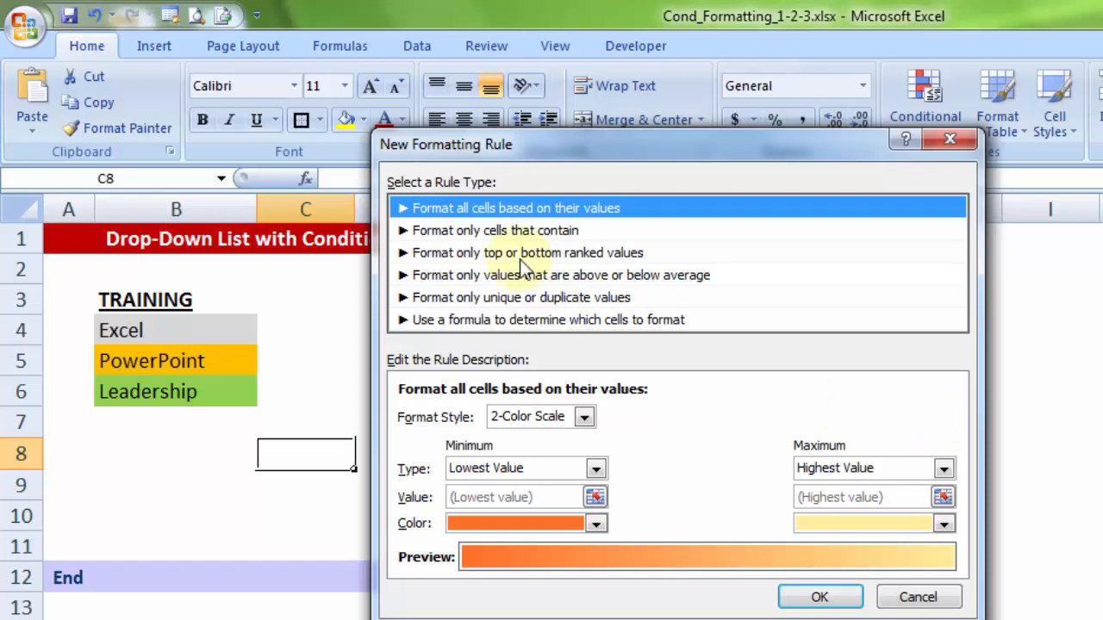
{"action": "left_click", "coordinate": [487, 230]}
{"action": "left_click", "coordinate": [576, 423]}
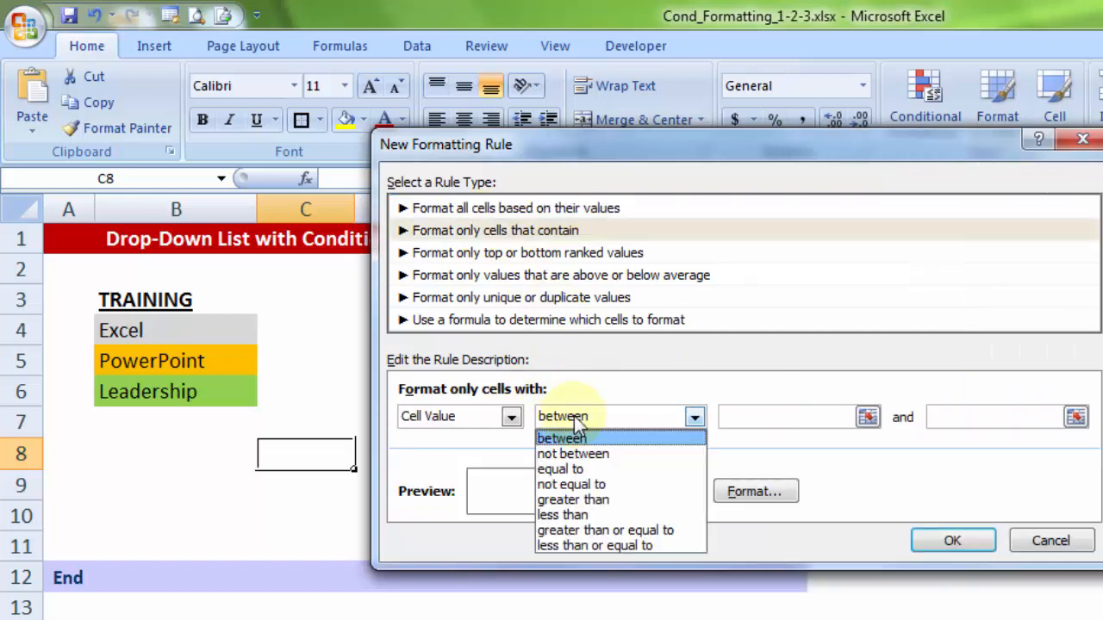
{"action": "left_click", "coordinate": [579, 468]}
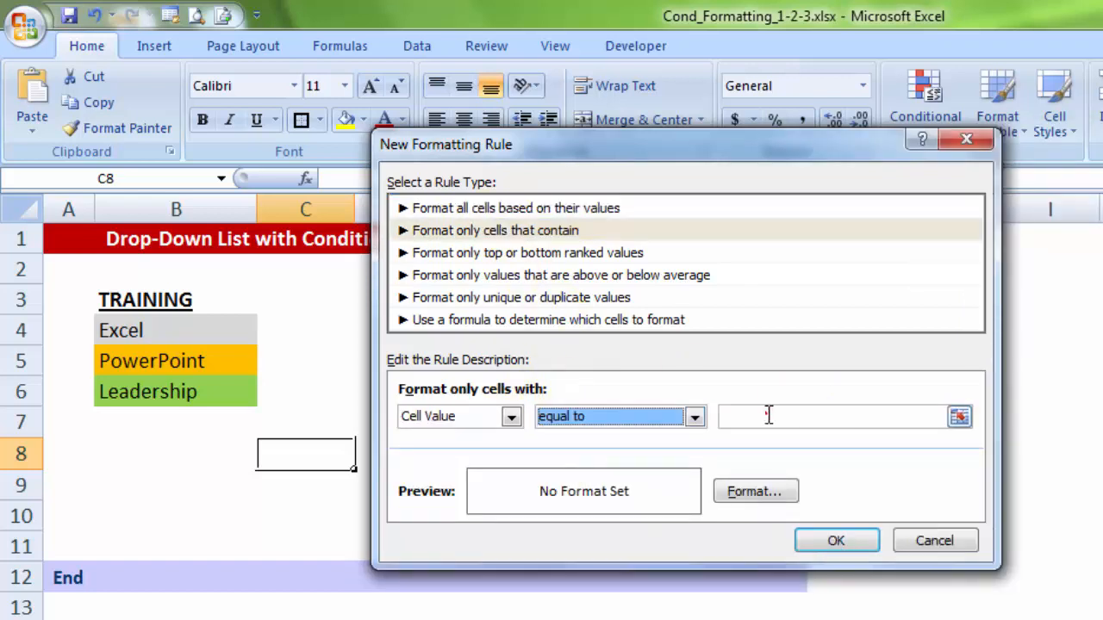
{"action": "type", "text": "PowerPoint"}
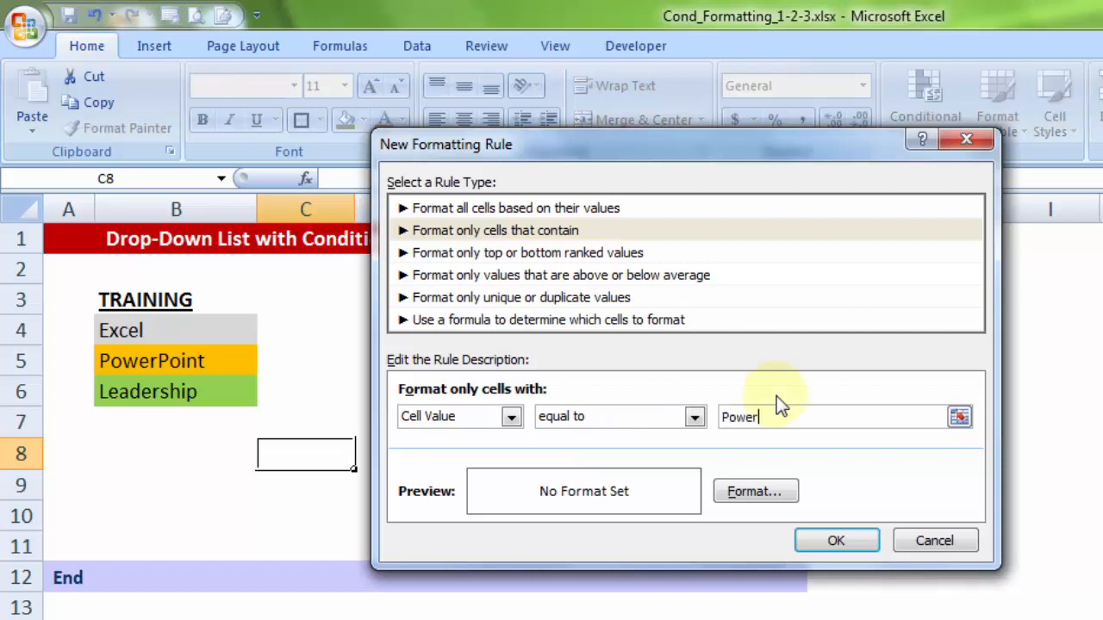
{"action": "left_click", "coordinate": [732, 494]}
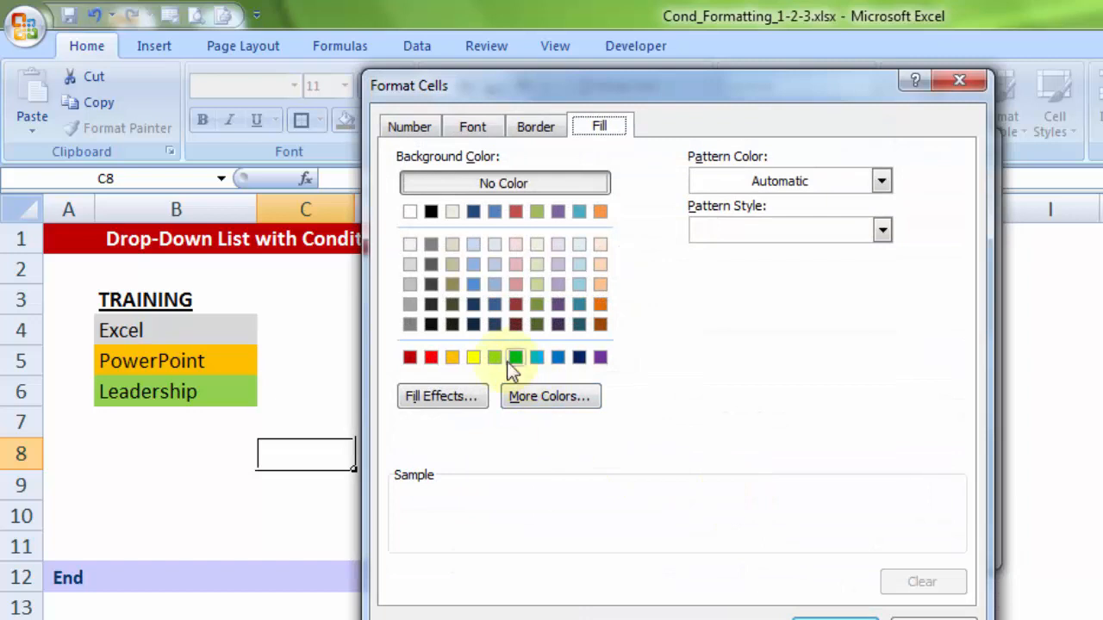
{"action": "left_click", "coordinate": [452, 358]}
{"action": "left_click", "coordinate": [827, 617]}
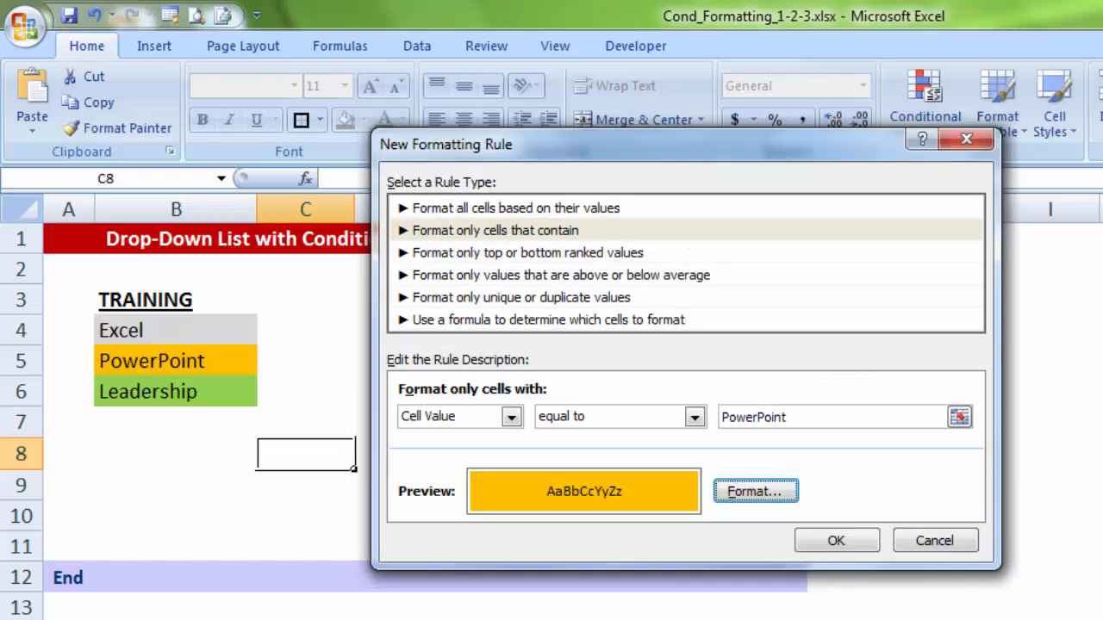
{"action": "left_click", "coordinate": [832, 540]}
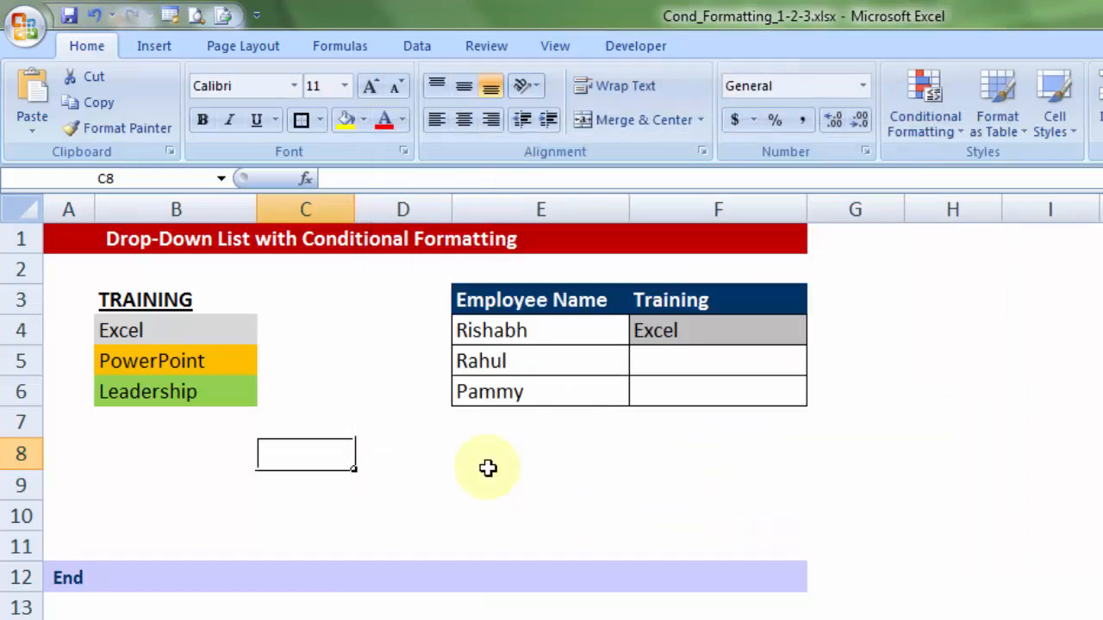
- Add a third conditional formatting rule to C8 with a green fill for a cell value equal to Leadership
{"action": "left_click", "coordinate": [919, 124]}
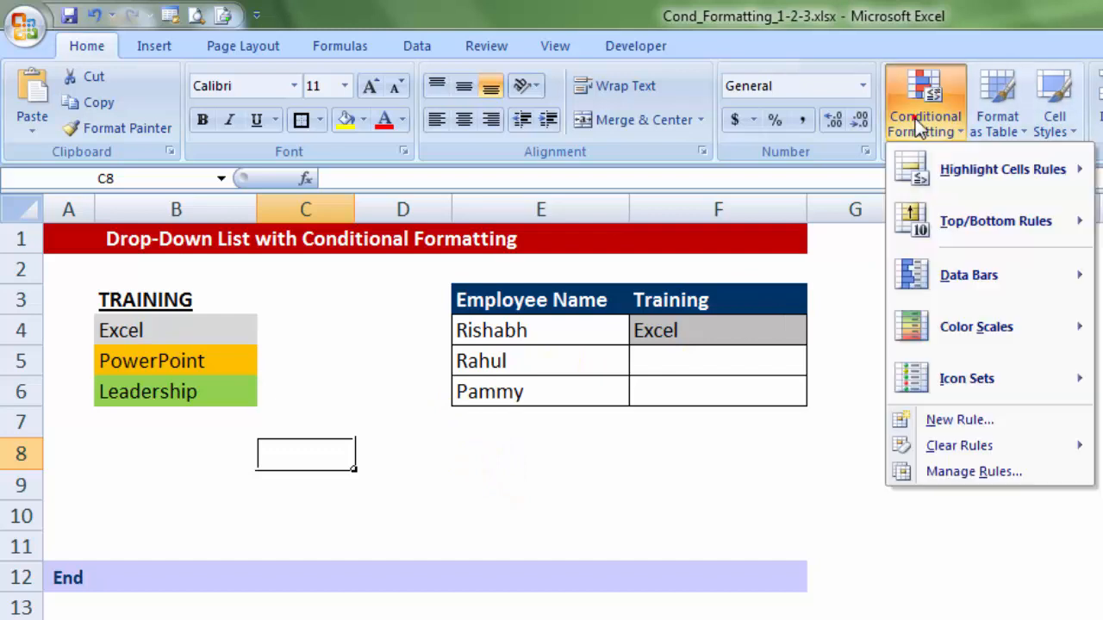
{"action": "left_click", "coordinate": [913, 422]}
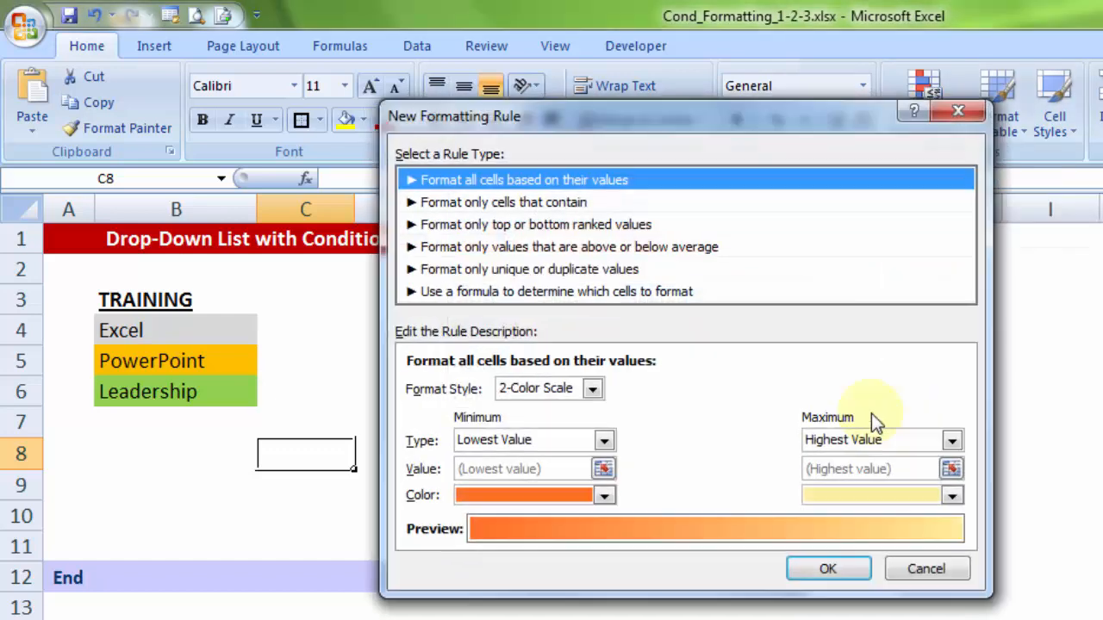
{"action": "left_click", "coordinate": [519, 203]}
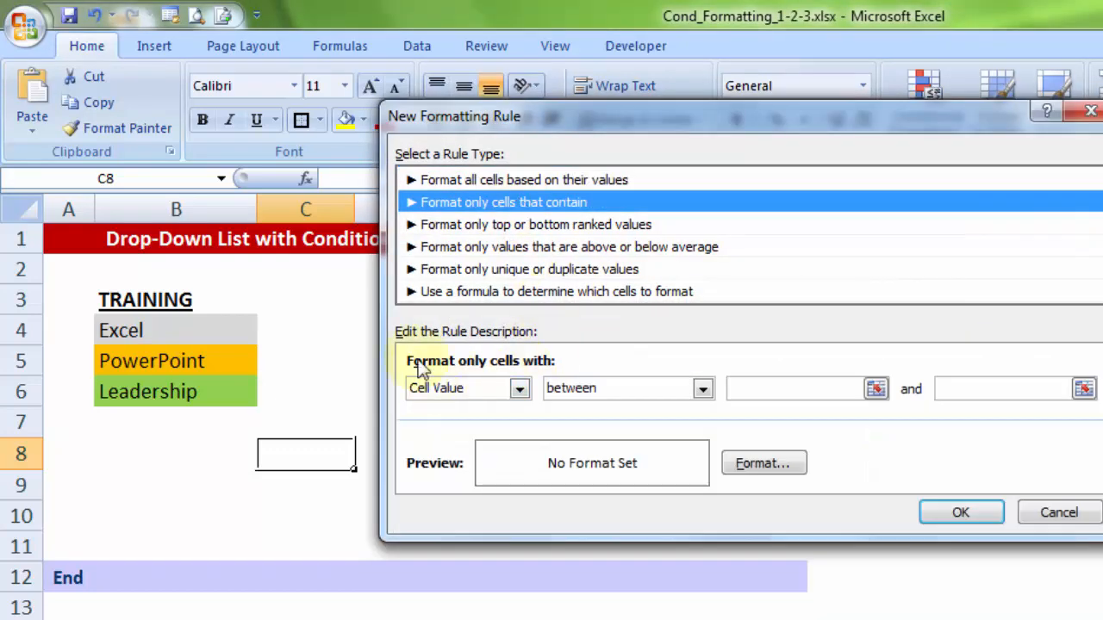
{"action": "left_click", "coordinate": [603, 397]}
{"action": "left_click", "coordinate": [583, 436]}
{"action": "left_click", "coordinate": [788, 388]}
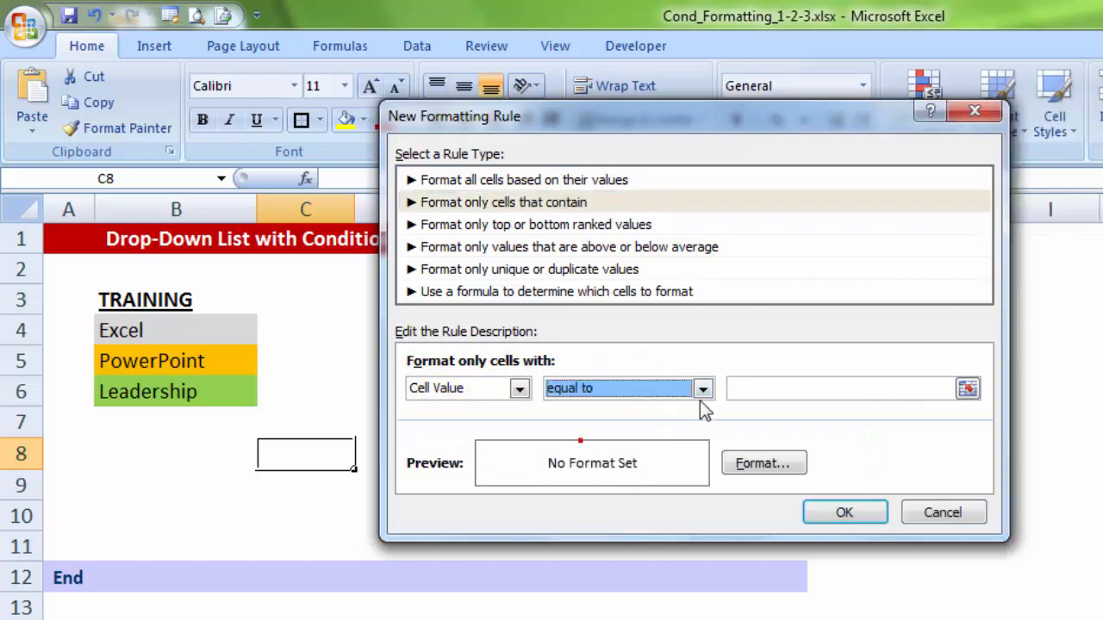
{"action": "type", "text": "Leadership"}
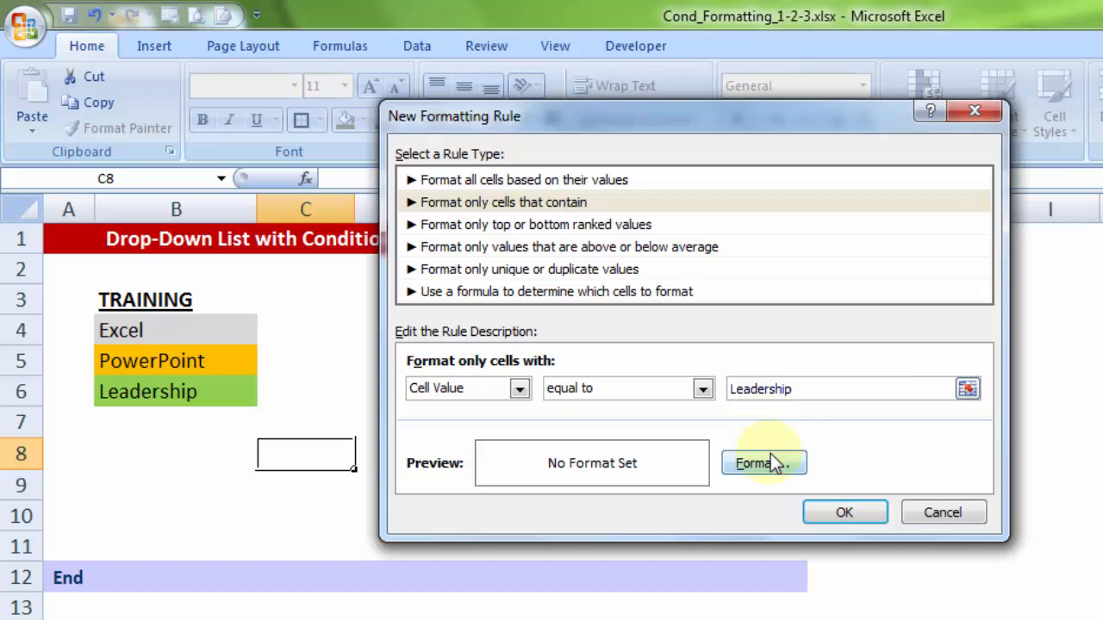
{"action": "left_click", "coordinate": [764, 463]}
{"action": "left_click", "coordinate": [525, 328]}
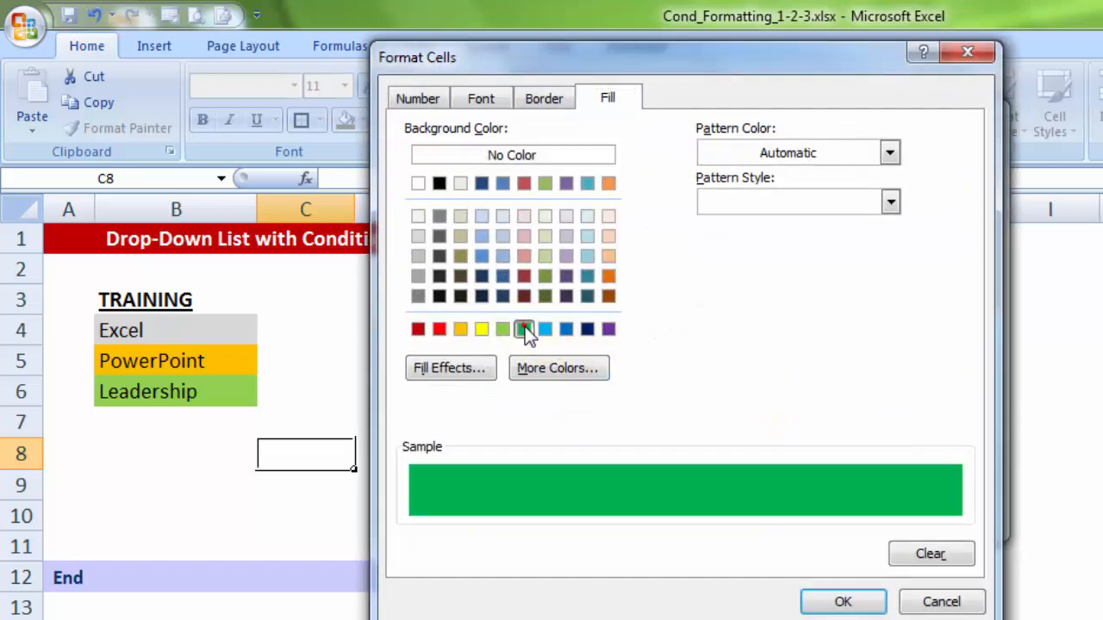
{"action": "left_click", "coordinate": [842, 601]}
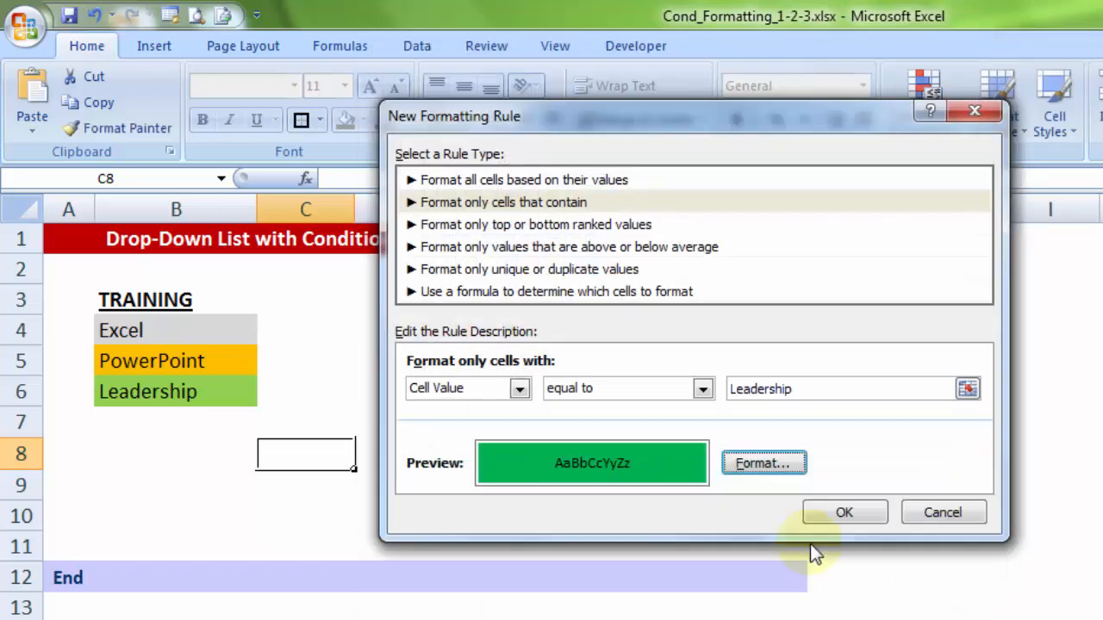
{"action": "left_click", "coordinate": [842, 511]}
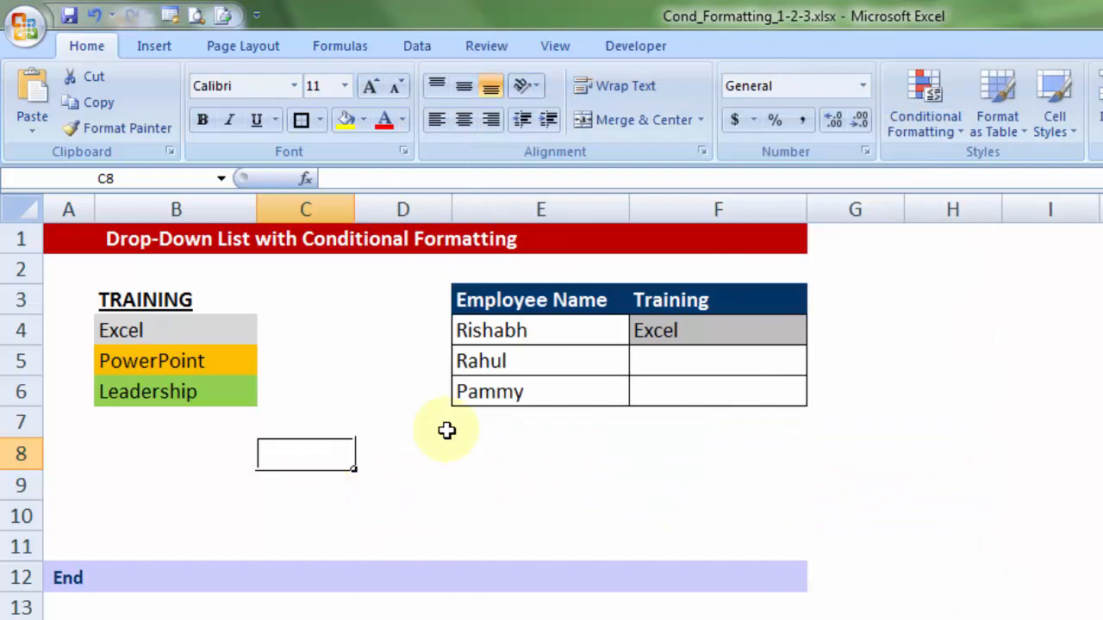
- Enter PowerPoint in C8 to test its rule and widen column C to fit the text
{"action": "type", "text": "PowerPoint"}
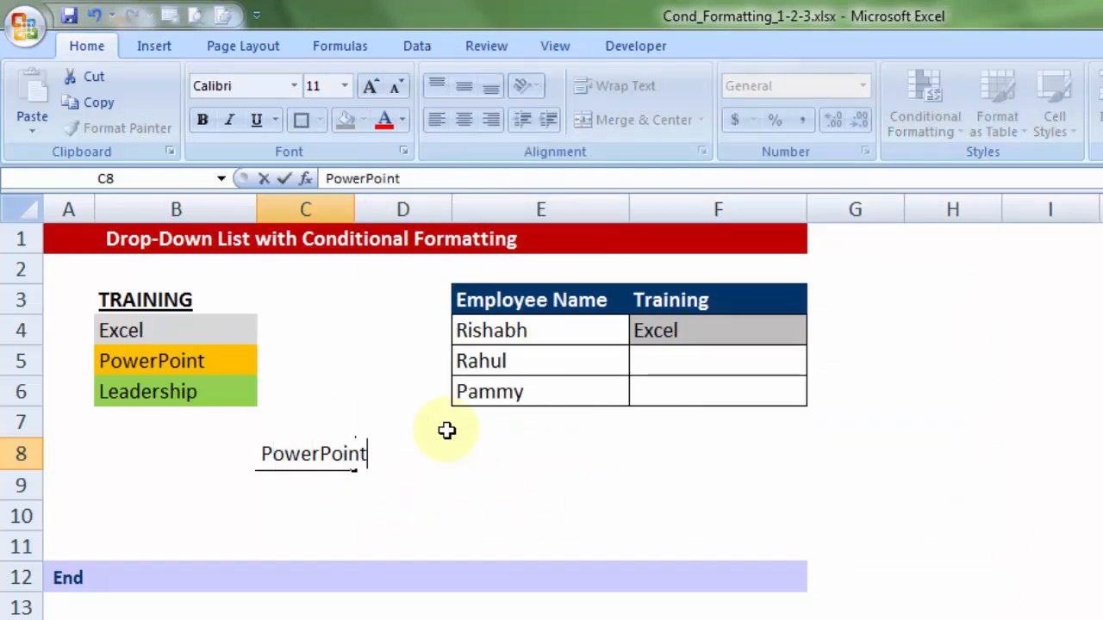
{"action": "key", "text": "Return"}
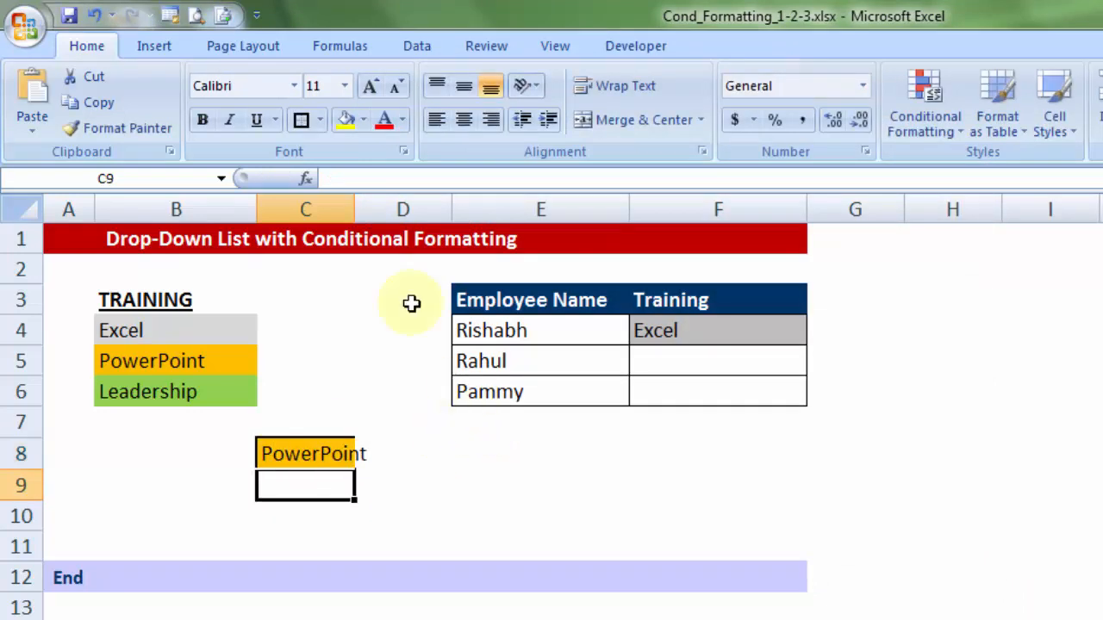
{"action": "left_click_drag", "start_coordinate": [354, 209], "coordinate": [415, 212]}
- Replace the text in C8 with excel to test the grey fill rule
{"action": "left_click", "coordinate": [323, 453]}
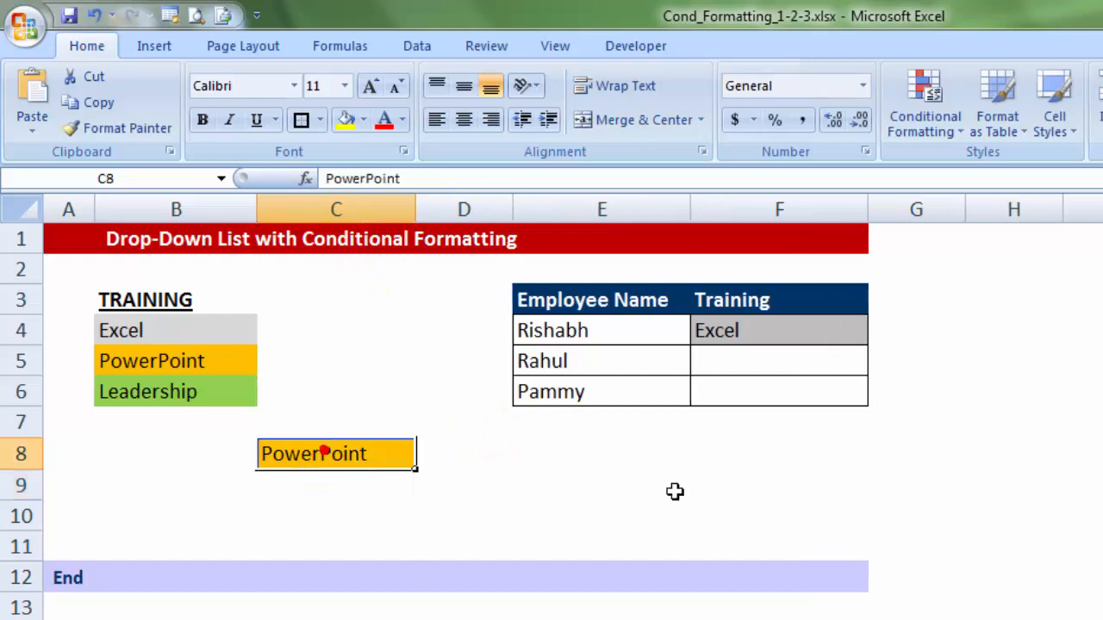
{"action": "type", "text": "E"}
{"action": "key", "text": "BackSpace"}
{"action": "type", "text": "excel"}
{"action": "key", "text": "Return"}
{"action": "left_click", "coordinate": [380, 610]}
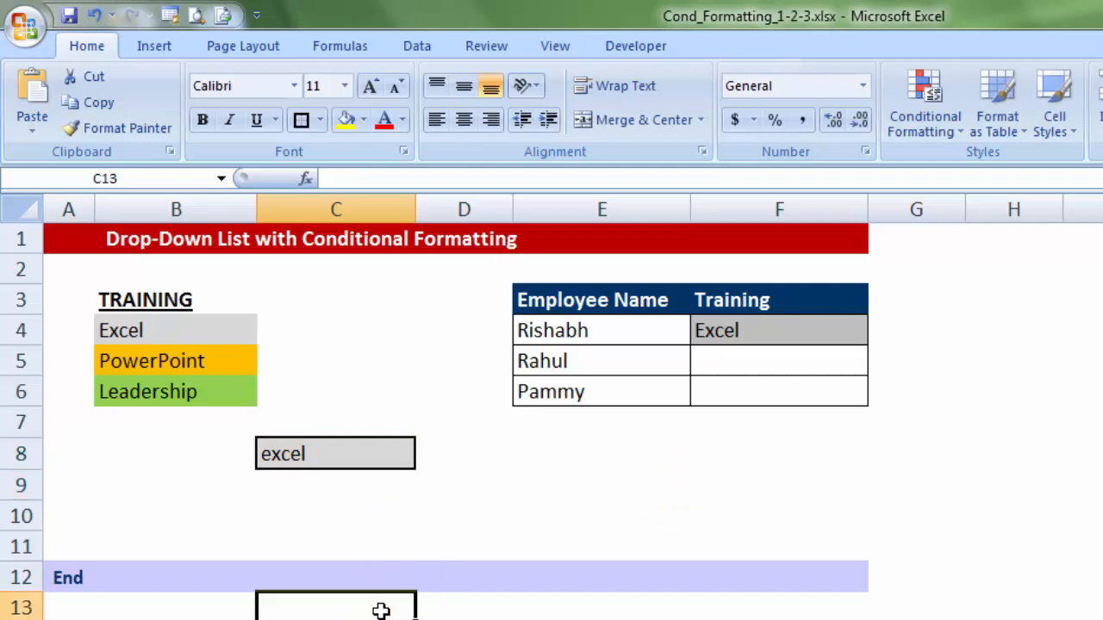
- Replace the text in C8 with Leadership to test the green fill rule
{"action": "left_click", "coordinate": [340, 451]}
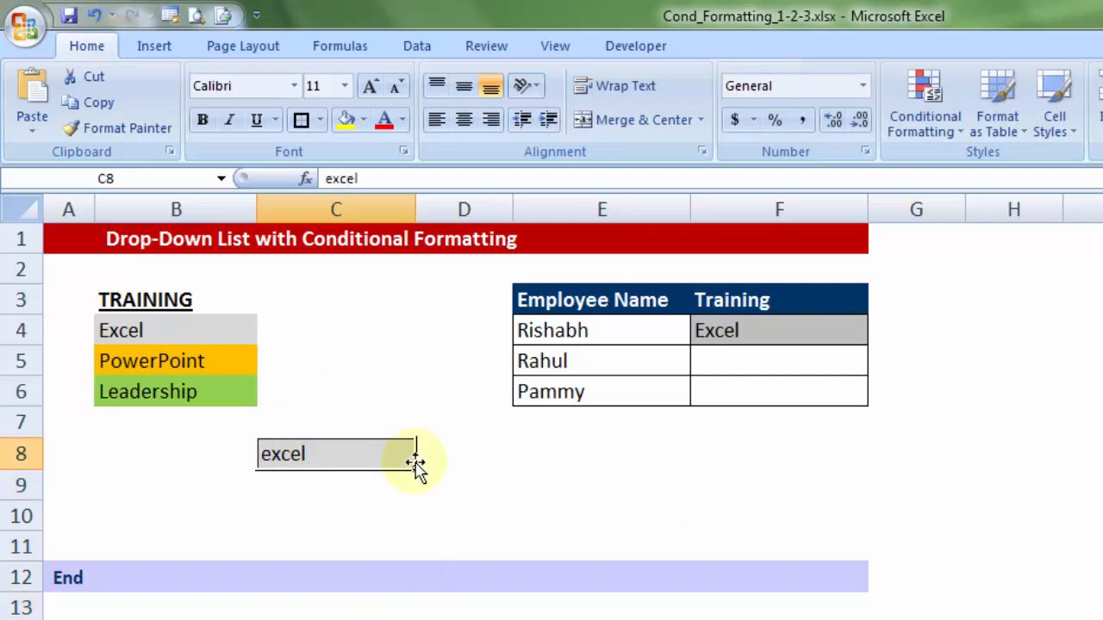
{"action": "type", "text": "Leadership"}
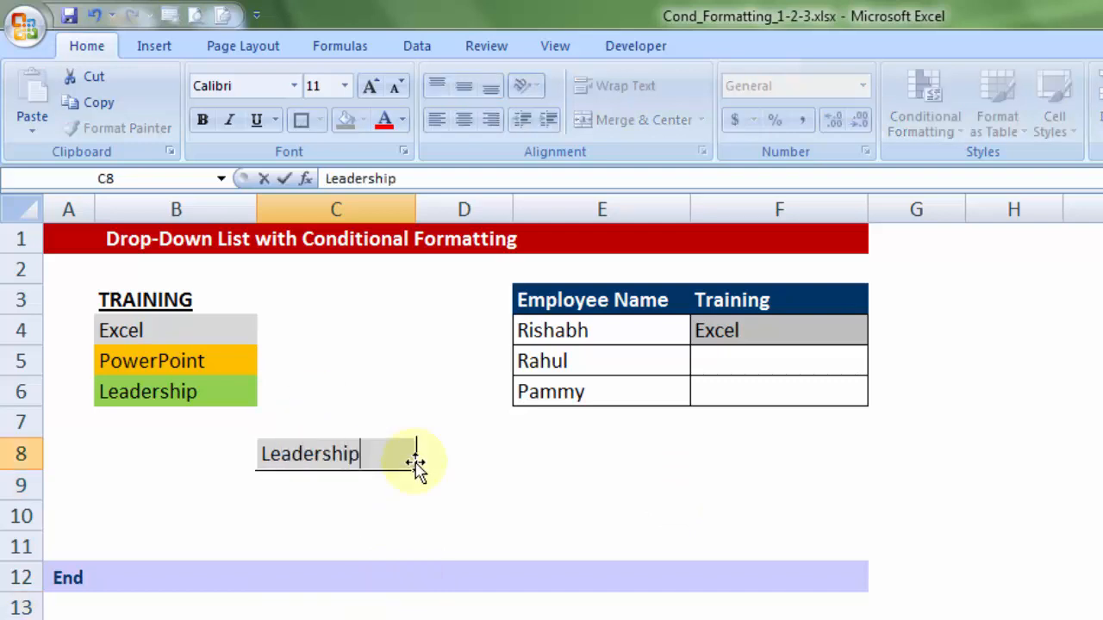
{"action": "key", "text": "Tab"}
{"action": "left_click", "coordinate": [335, 514]}
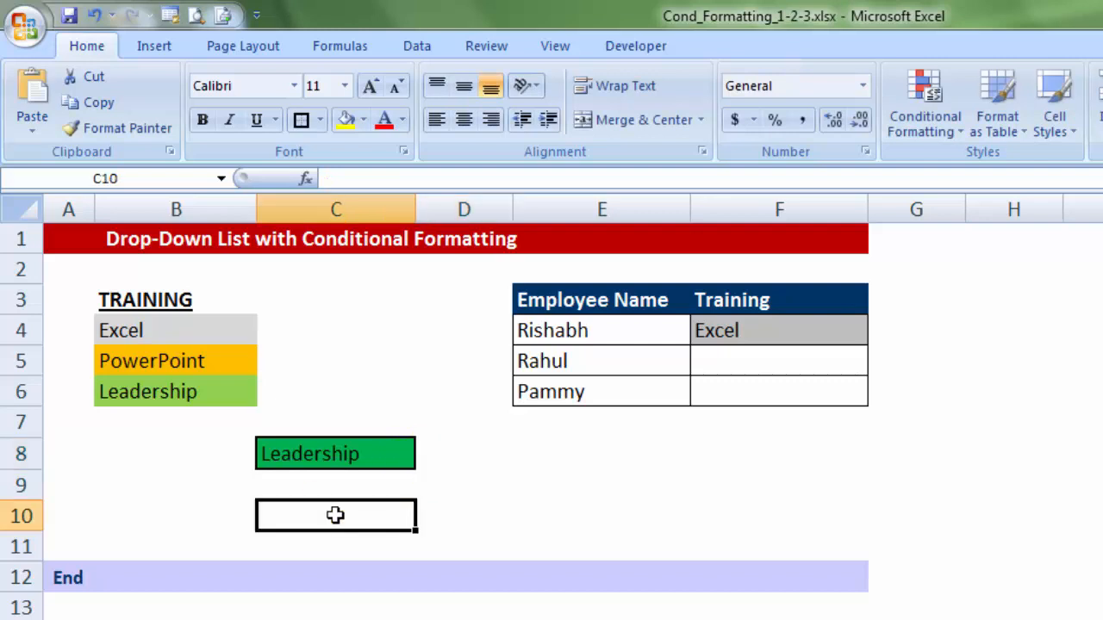
- Add a List data validation to cell C8 with the training names in =$B$4:$B$6 as its source
{"action": "left_click", "coordinate": [360, 450]}
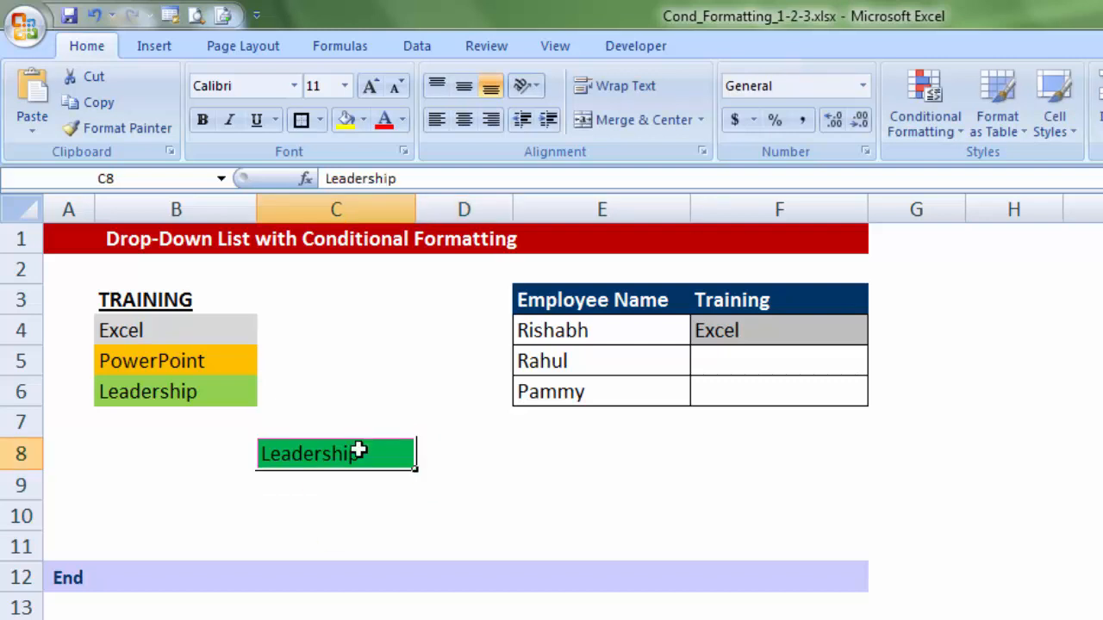
{"action": "left_click", "coordinate": [425, 43]}
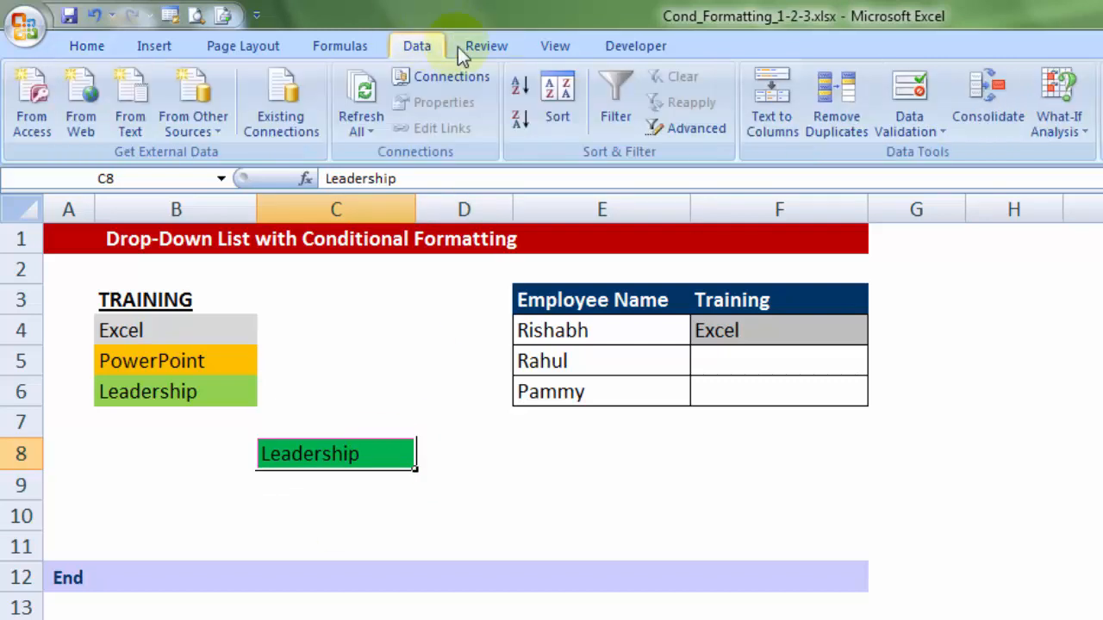
{"action": "left_click", "coordinate": [918, 136]}
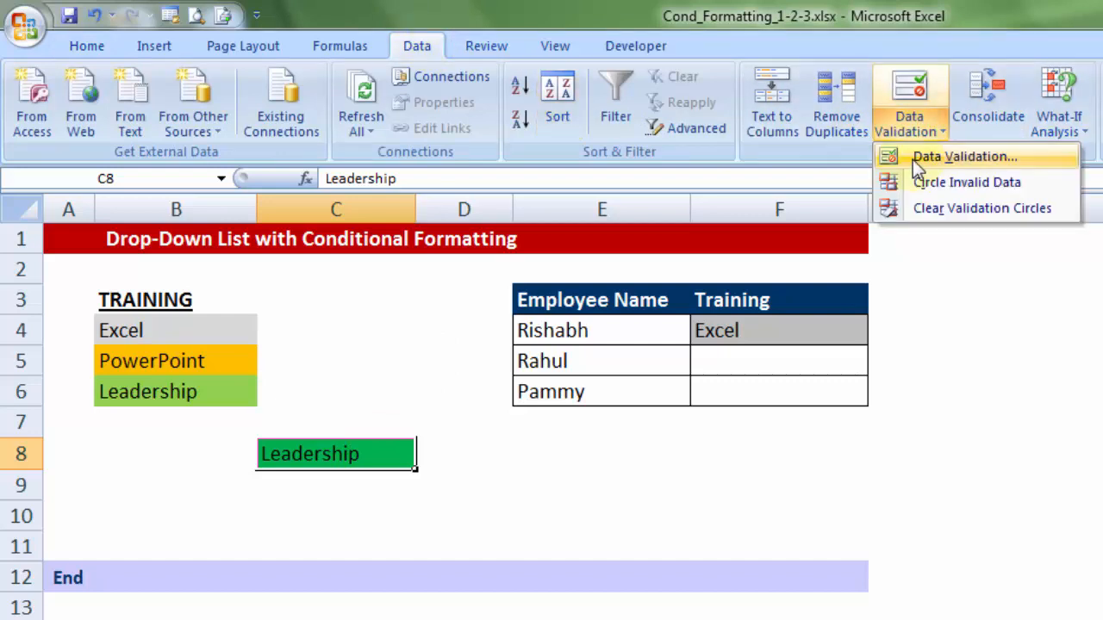
{"action": "left_click", "coordinate": [912, 159]}
{"action": "left_click", "coordinate": [655, 252]}
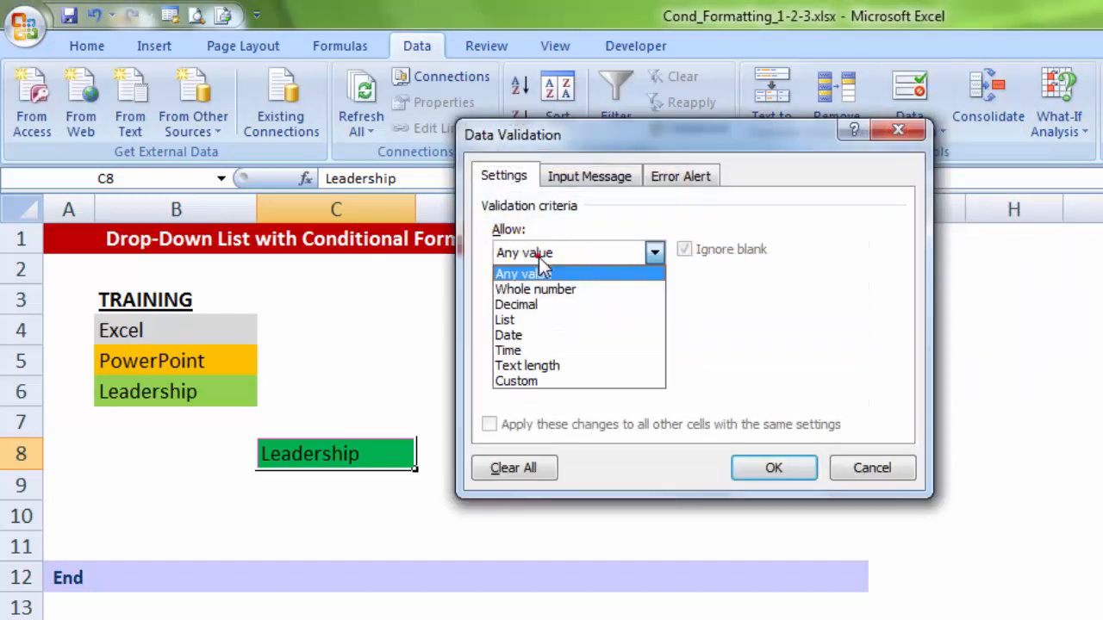
{"action": "left_click", "coordinate": [508, 319]}
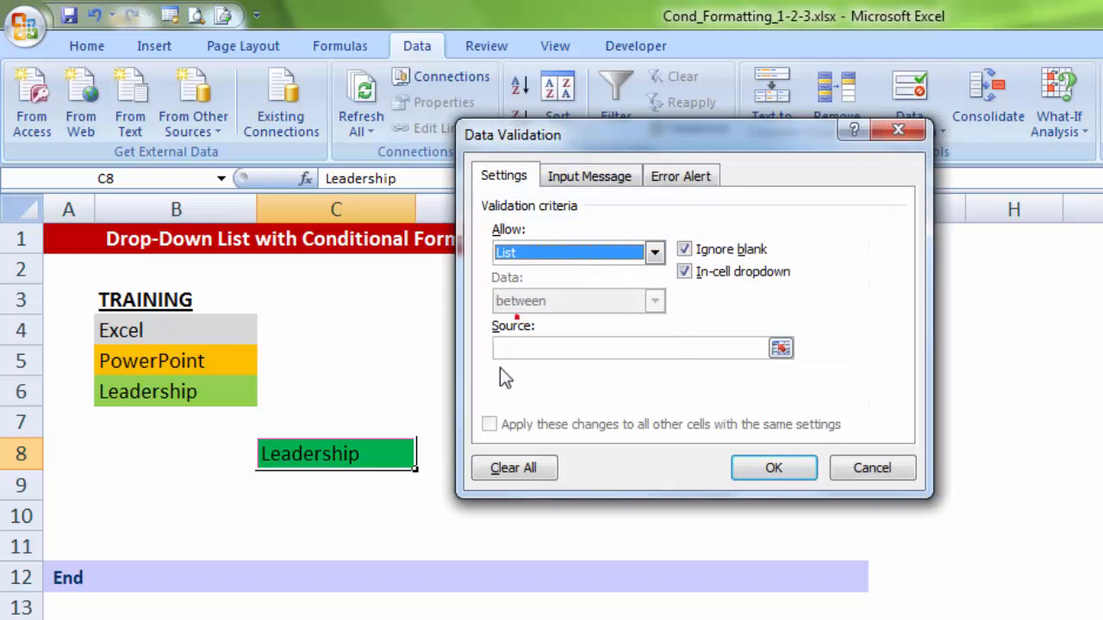
{"action": "left_click", "coordinate": [508, 344]}
{"action": "left_click_drag", "start_coordinate": [220, 330], "coordinate": [207, 393]}
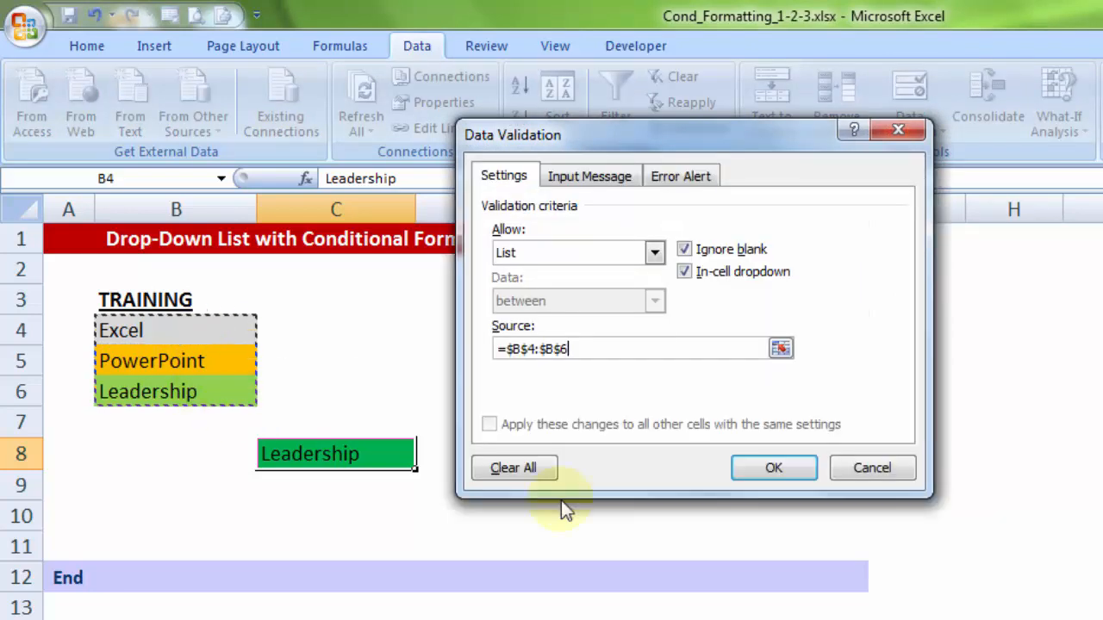
{"action": "left_click", "coordinate": [770, 468]}
- Choose PowerPoint and finally Excel from the drop-down list in C8 to test the fill colors
{"action": "left_click", "coordinate": [435, 456]}
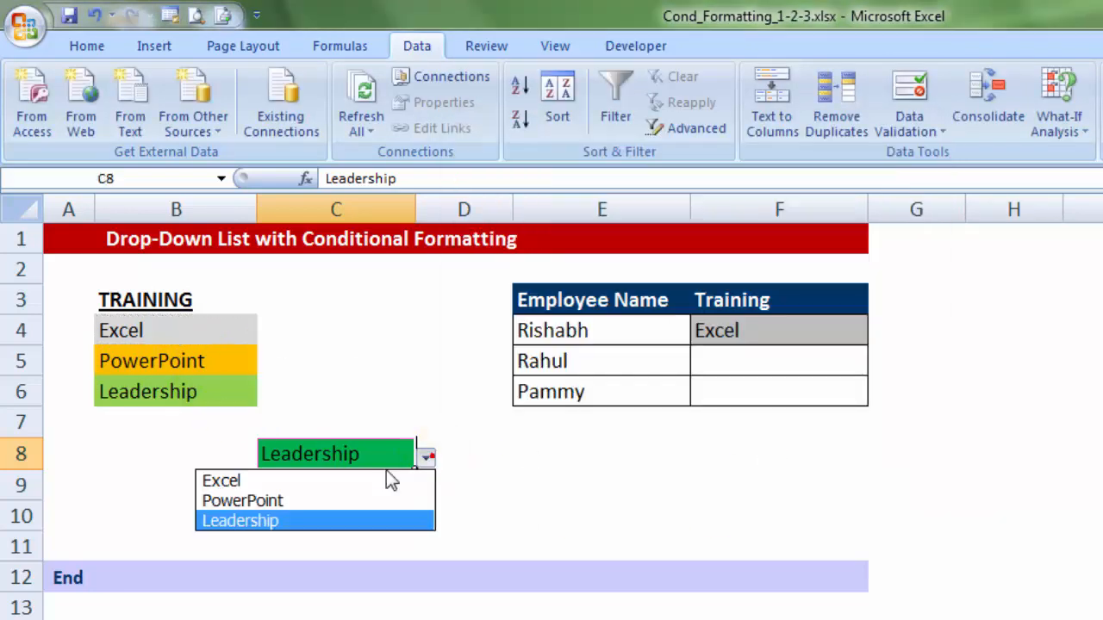
{"action": "left_click", "coordinate": [302, 498]}
{"action": "left_click", "coordinate": [435, 458]}
{"action": "left_click", "coordinate": [387, 454]}
{"action": "left_click", "coordinate": [425, 457]}
{"action": "left_click", "coordinate": [293, 482]}
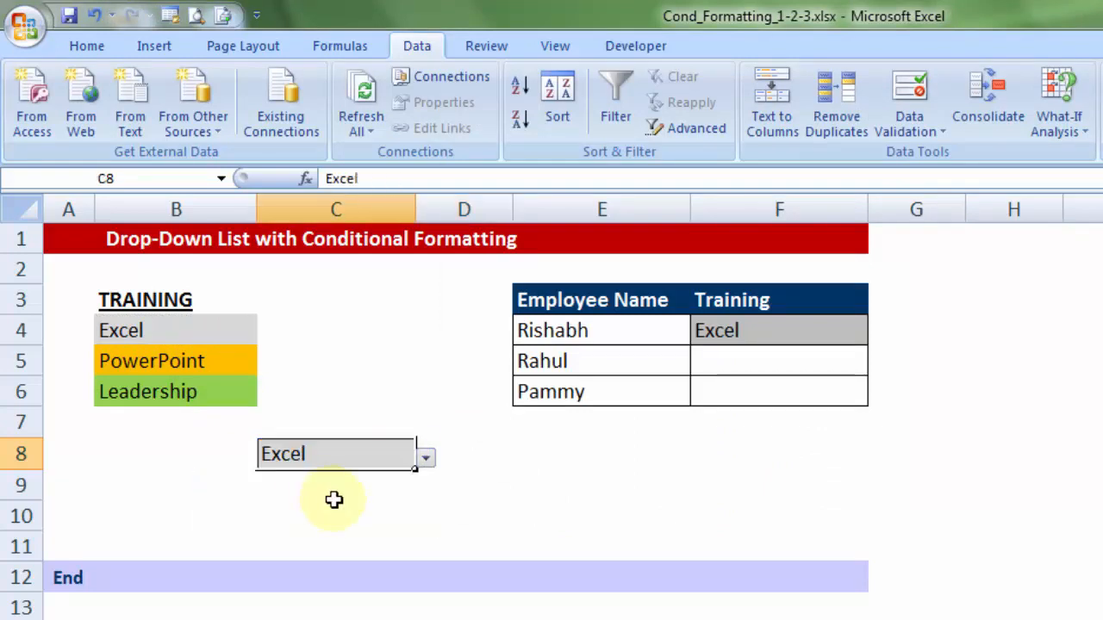
{"action": "left_click", "coordinate": [332, 491]}
{"action": "left_click", "coordinate": [328, 389]}
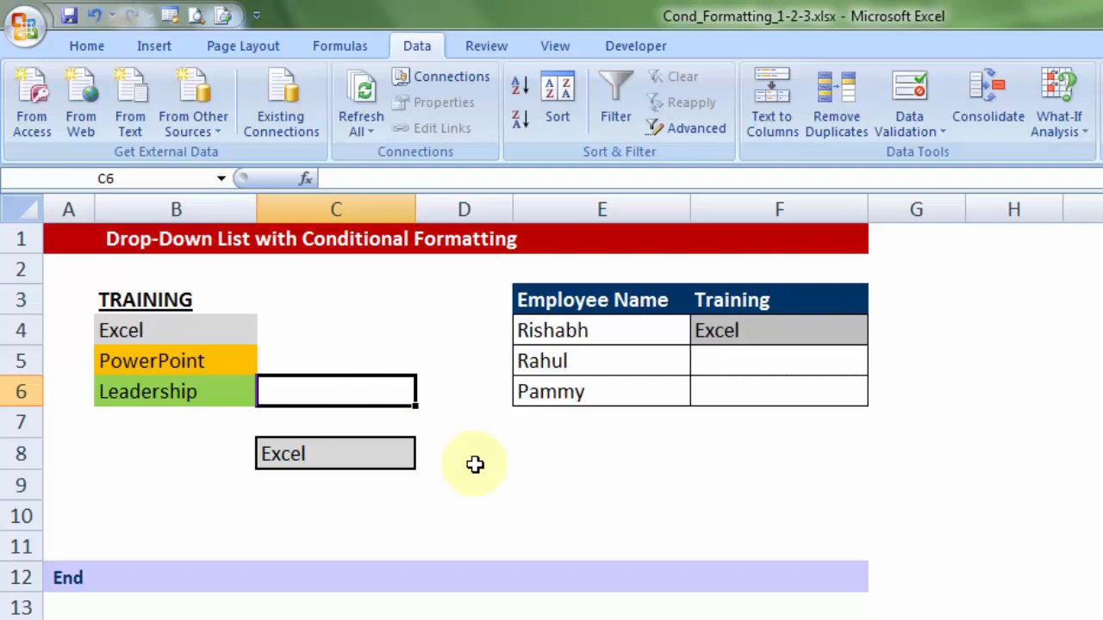
- Switch the drop-down selection in C8 to PowerPoint to test its orange fill rule
{"action": "left_click", "coordinate": [373, 446]}
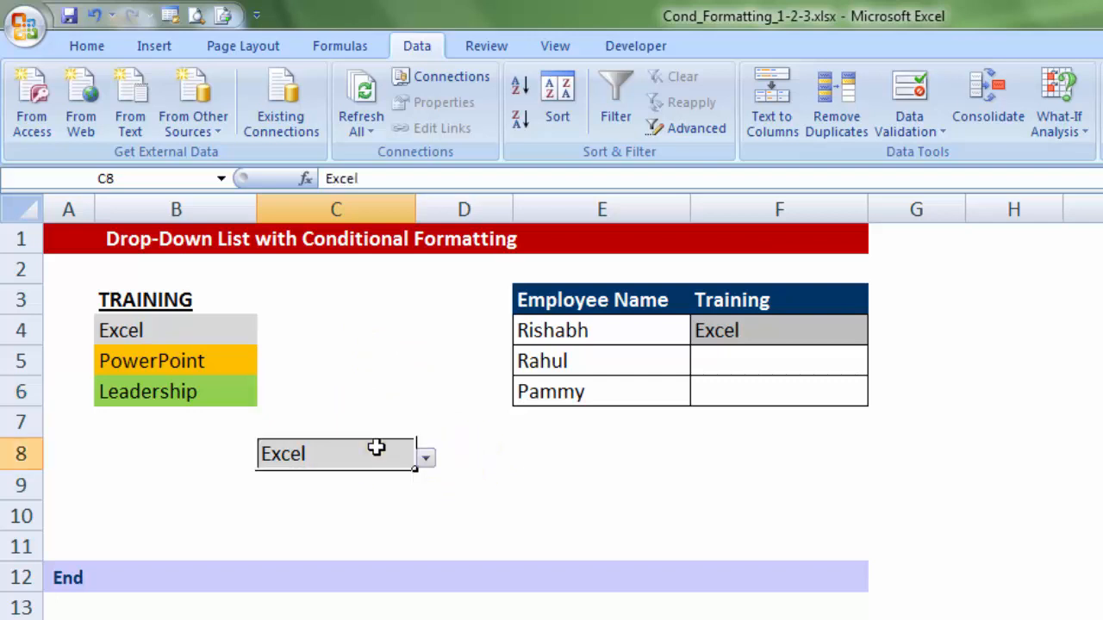
{"action": "left_click", "coordinate": [426, 457]}
{"action": "left_click", "coordinate": [306, 502]}
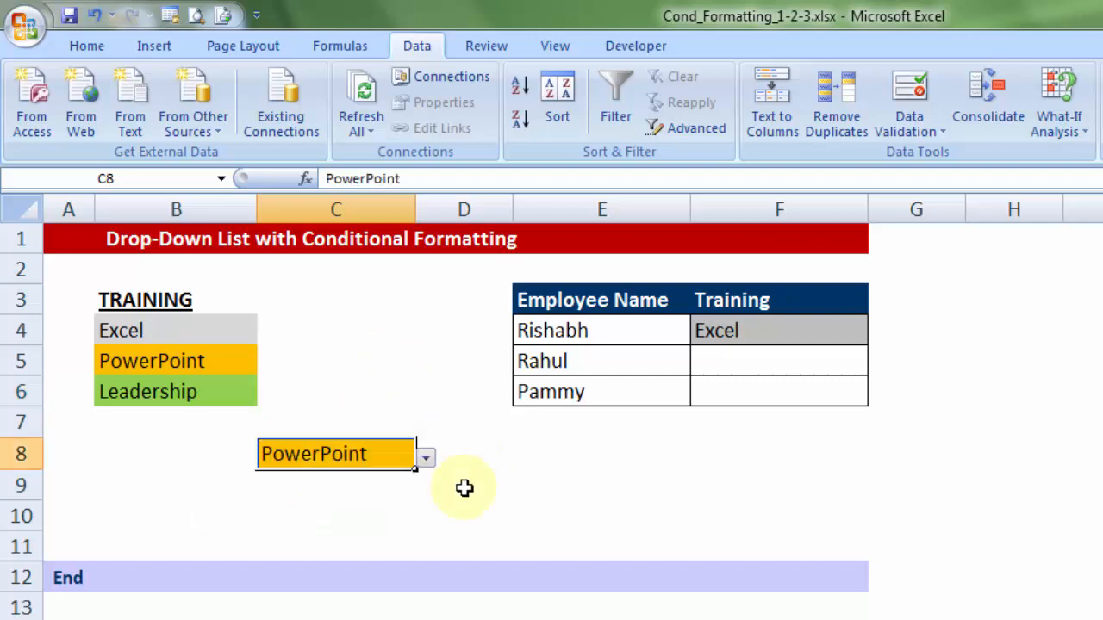